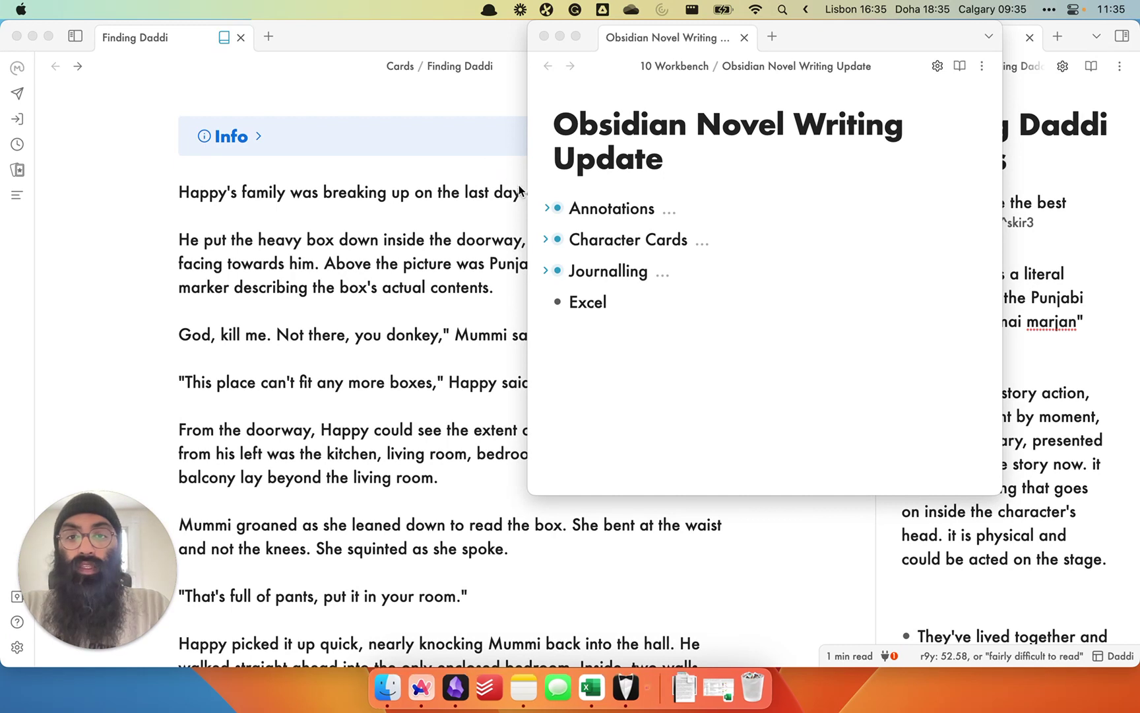
Expand the Annotations bullet in the update outline, then dismiss it to return to the manuscript
left_click(545, 207)
left_click(545, 207)
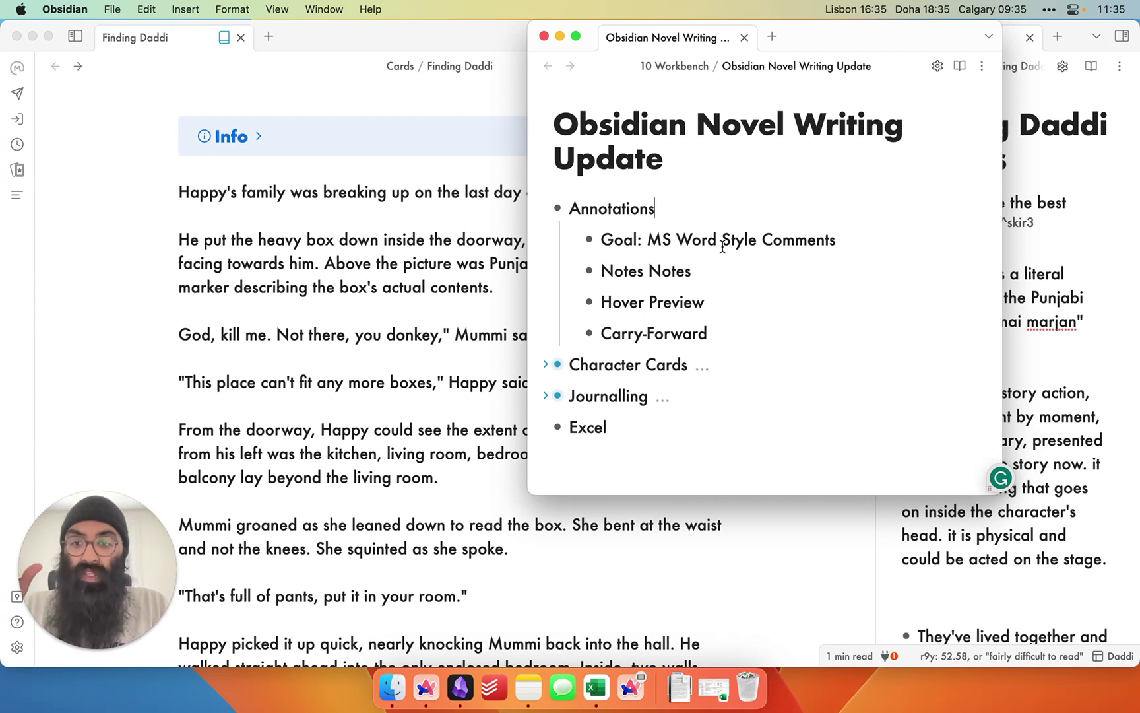
left_click(435, 333)
scroll(464, 276, "up", 2)
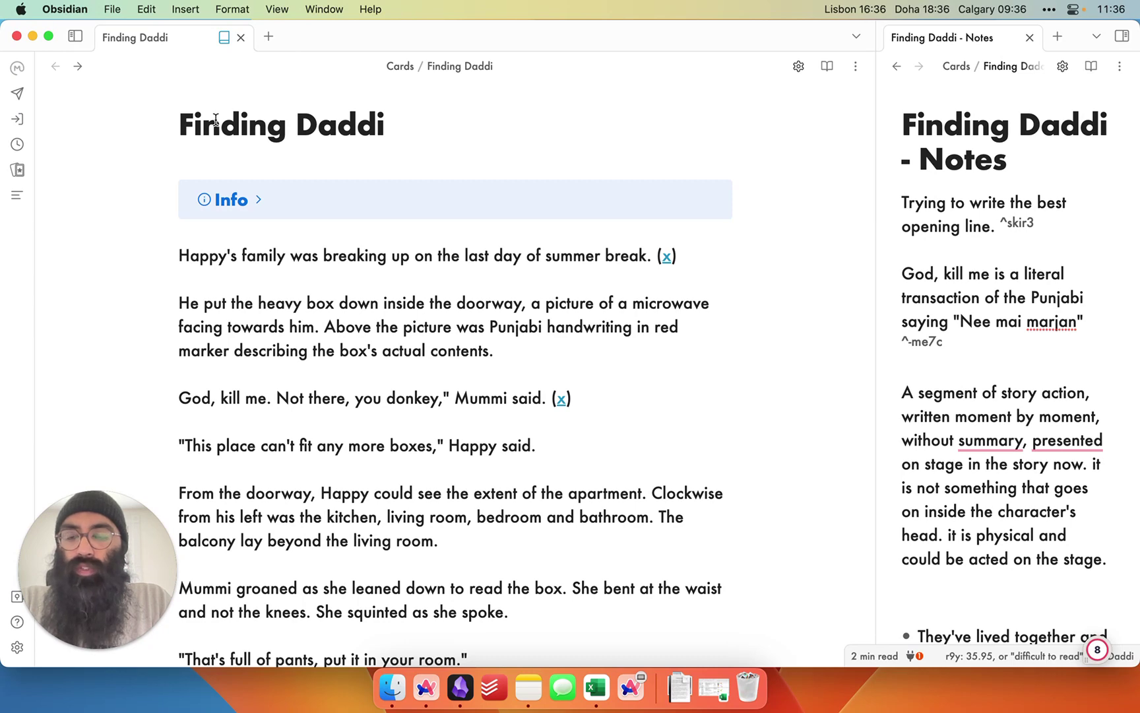
left_click(258, 201)
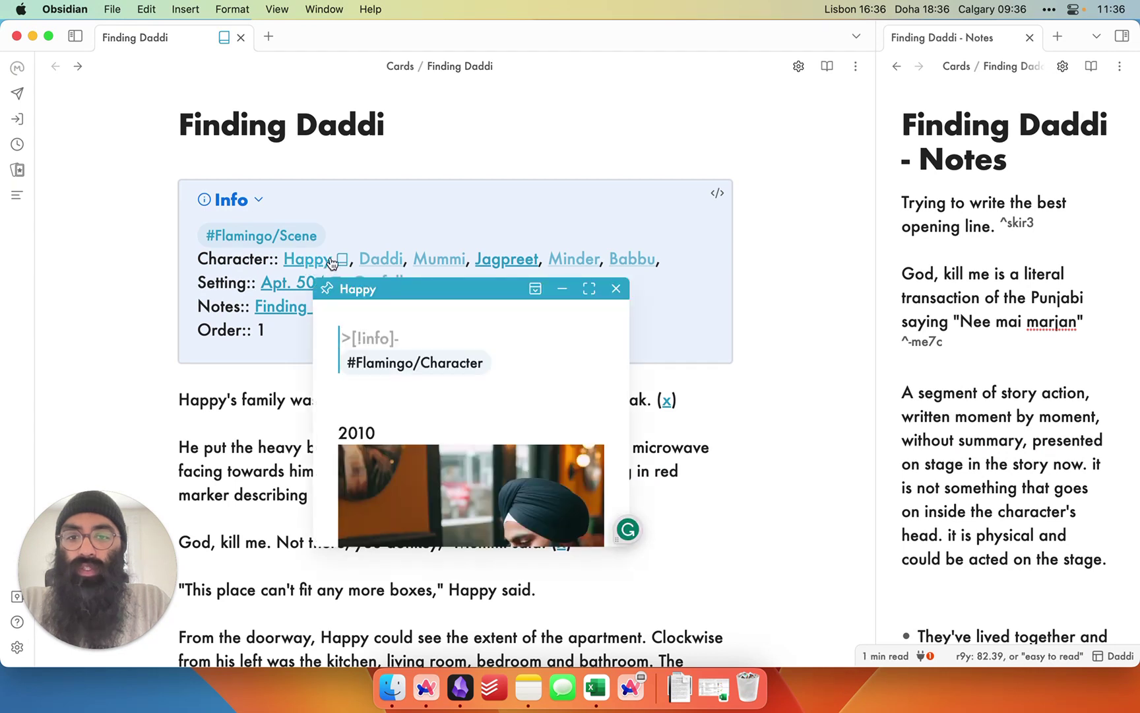
mouse_move(394, 263)
mouse_move(450, 264)
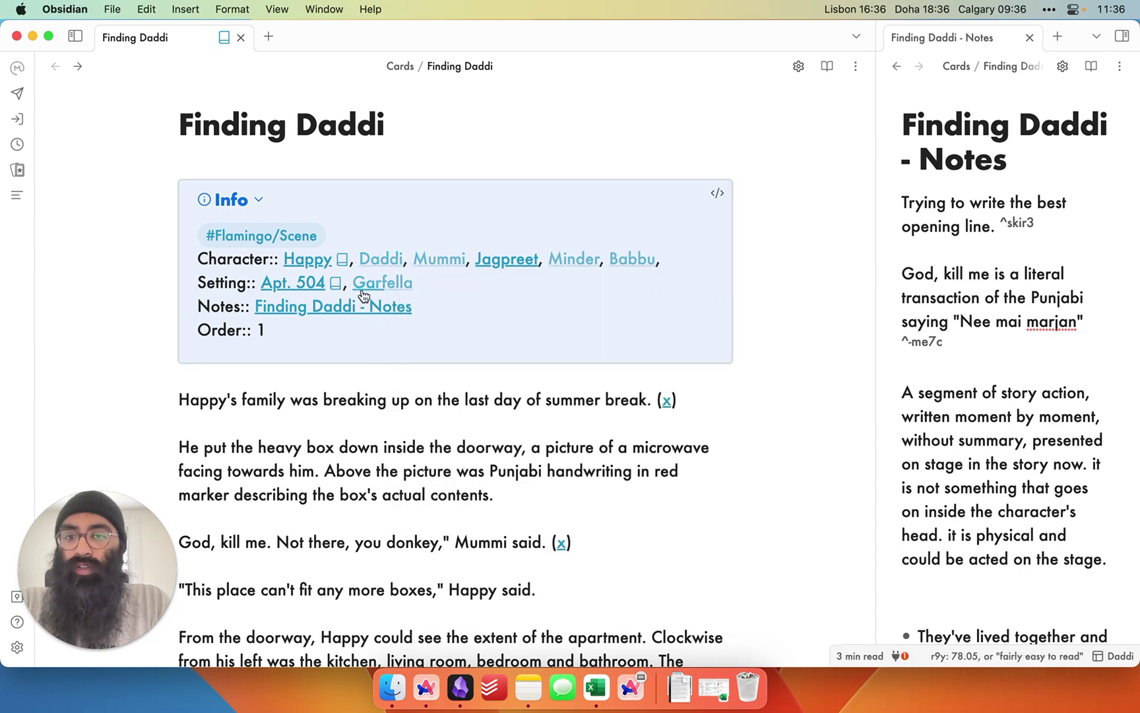
mouse_move(311, 310)
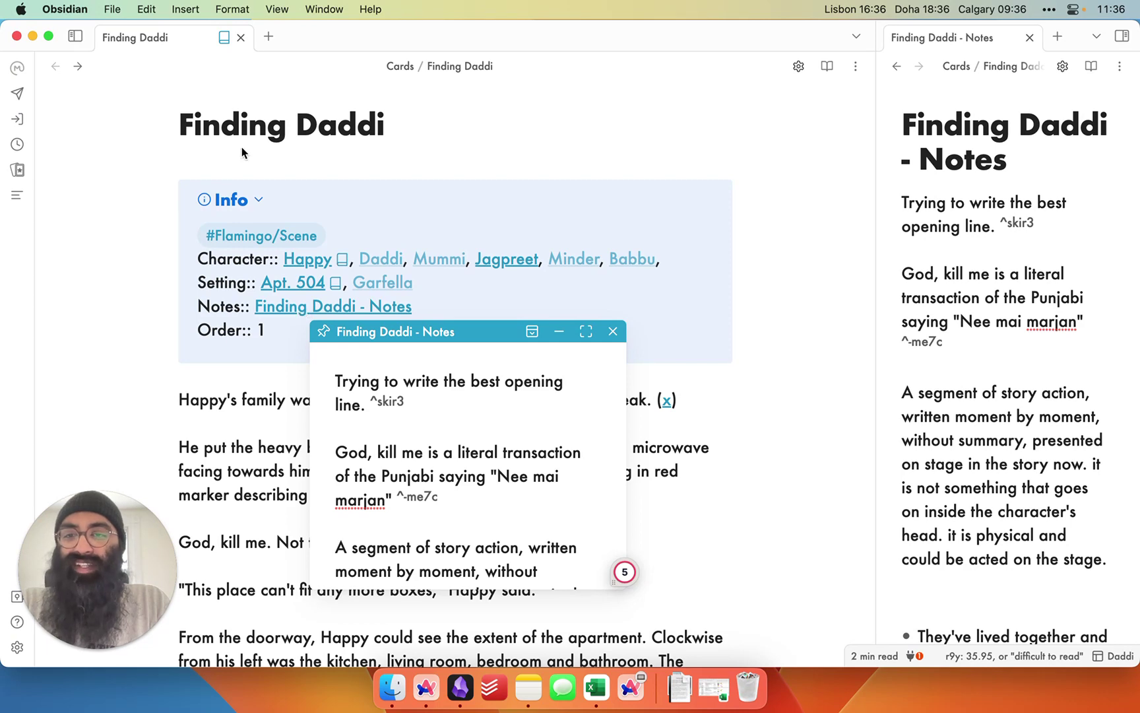
left_click(259, 200)
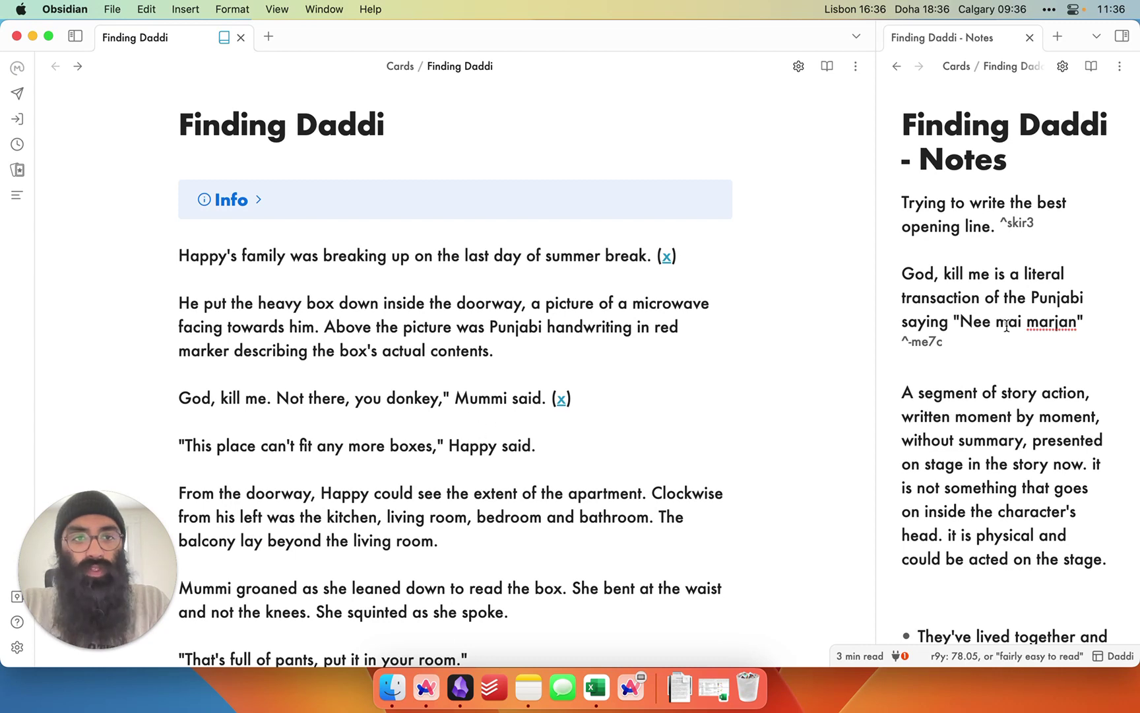
scroll(1028, 278, "down", 1)
scroll(1027, 279, "down", 3)
scroll(1026, 304, "up", 3)
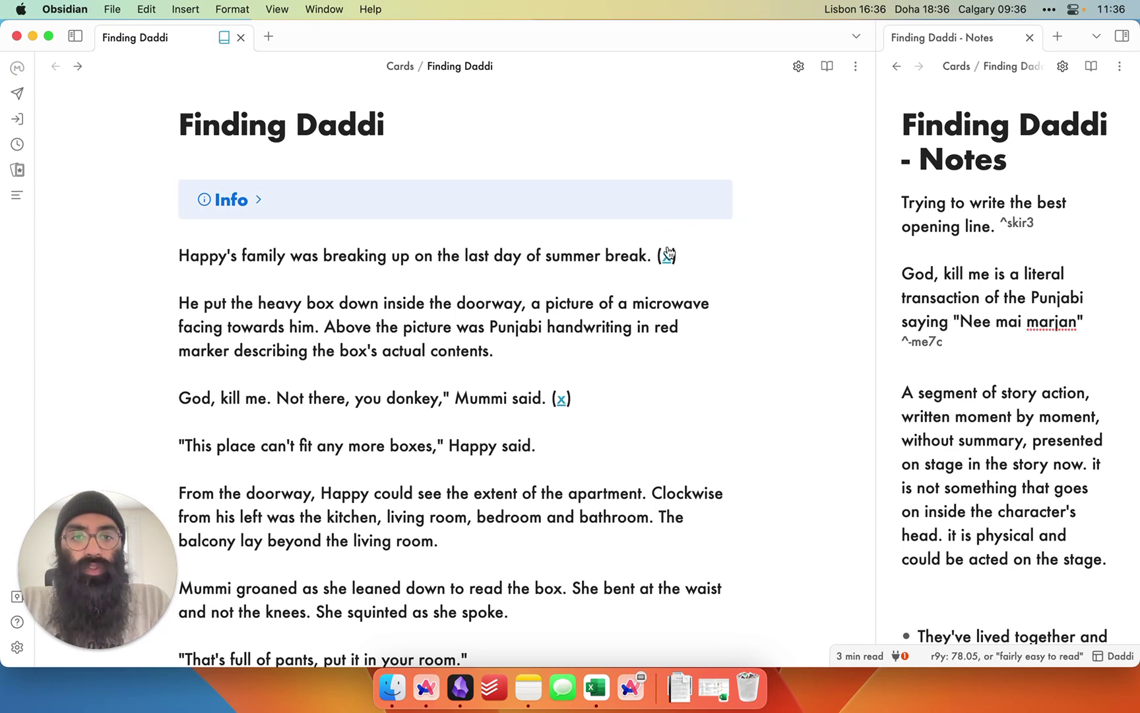
mouse_move(668, 257)
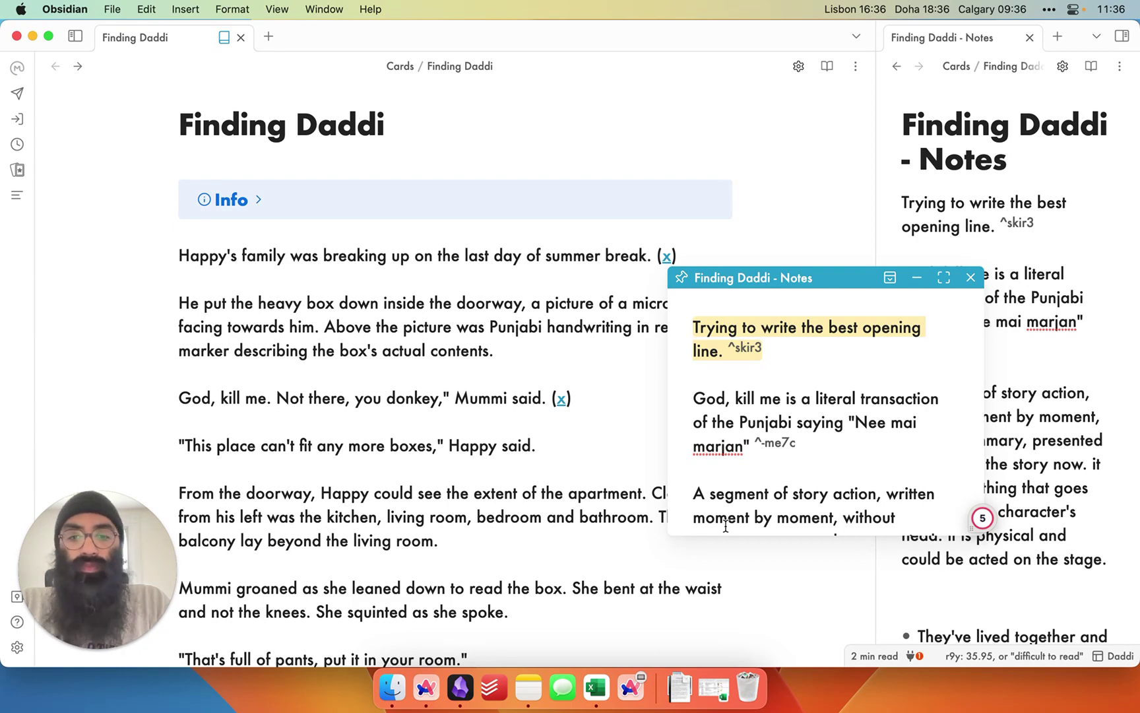
Confirm the Hover Editor plugin is enabled by searching 'hover' in Community plugins settings
right_click(459, 686)
left_click(6, 660)
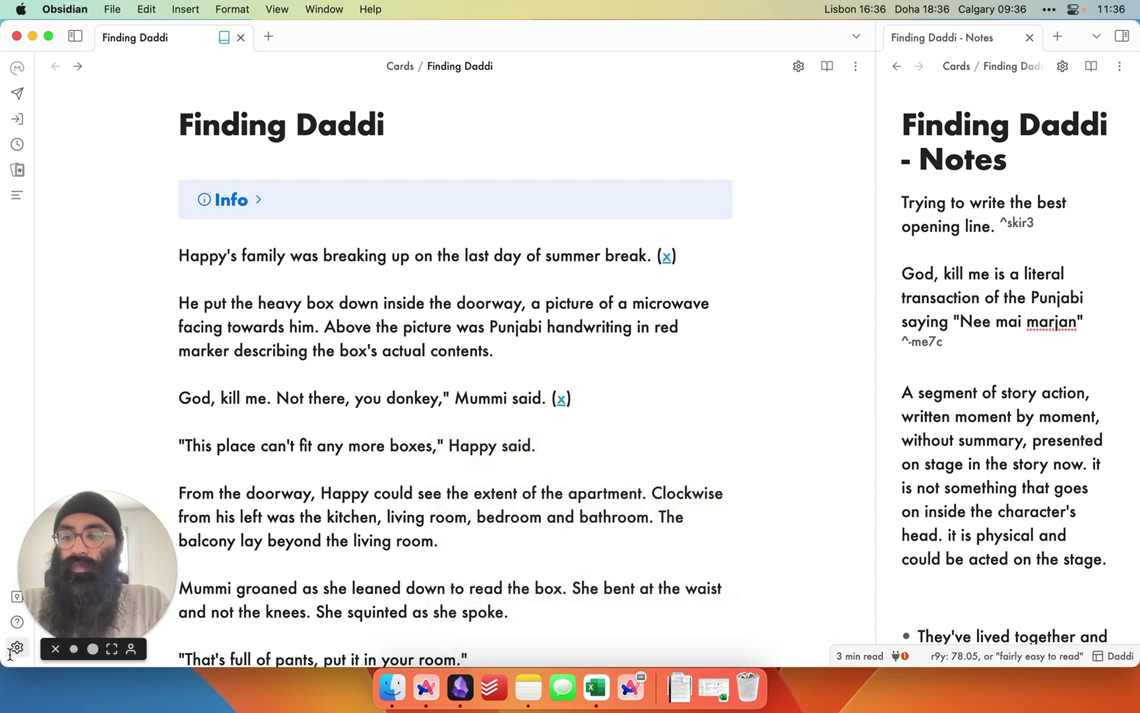
left_click(18, 647)
left_click(237, 297)
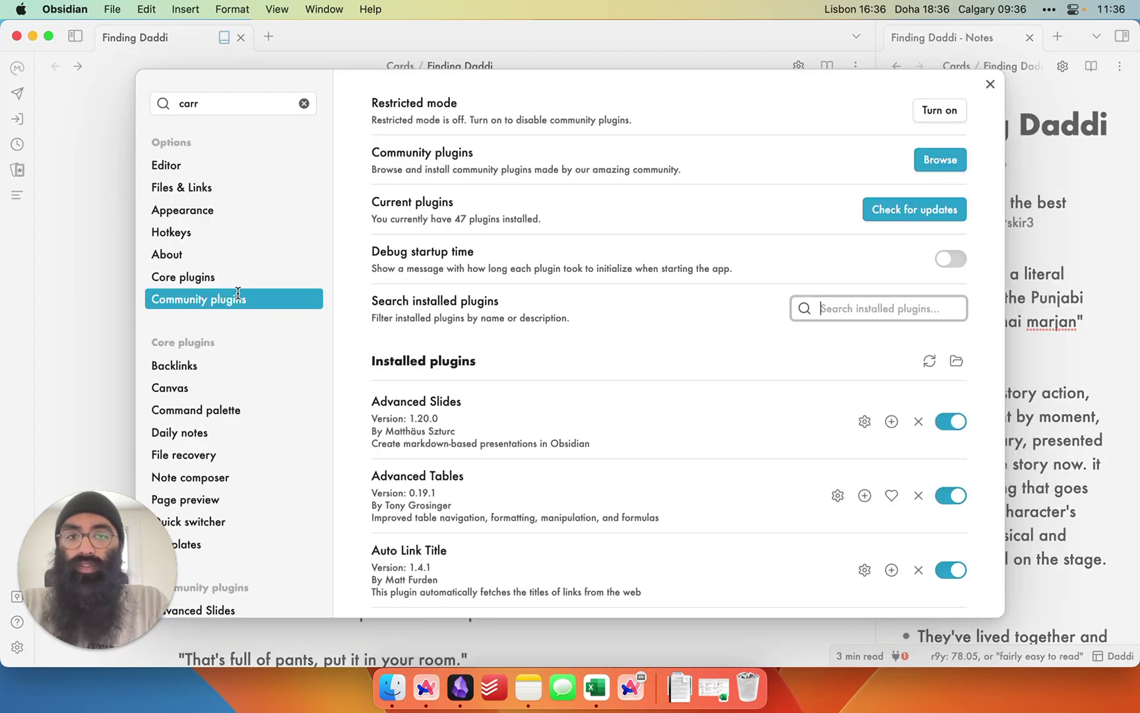
type("hover")
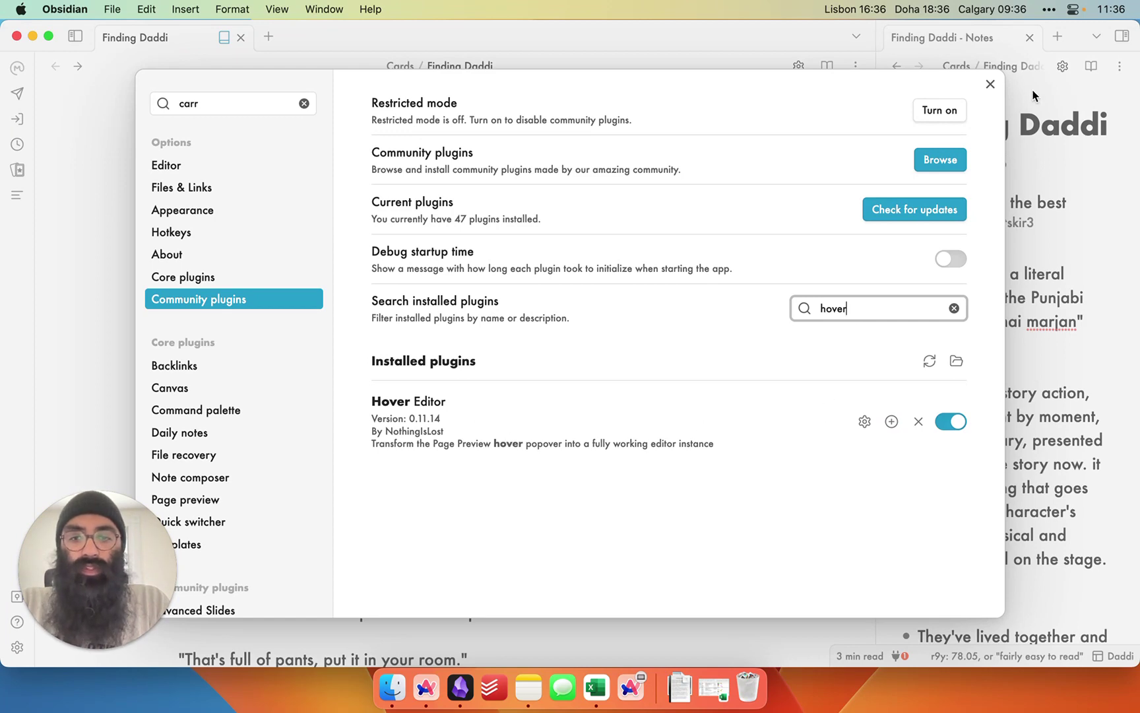
left_click(990, 85)
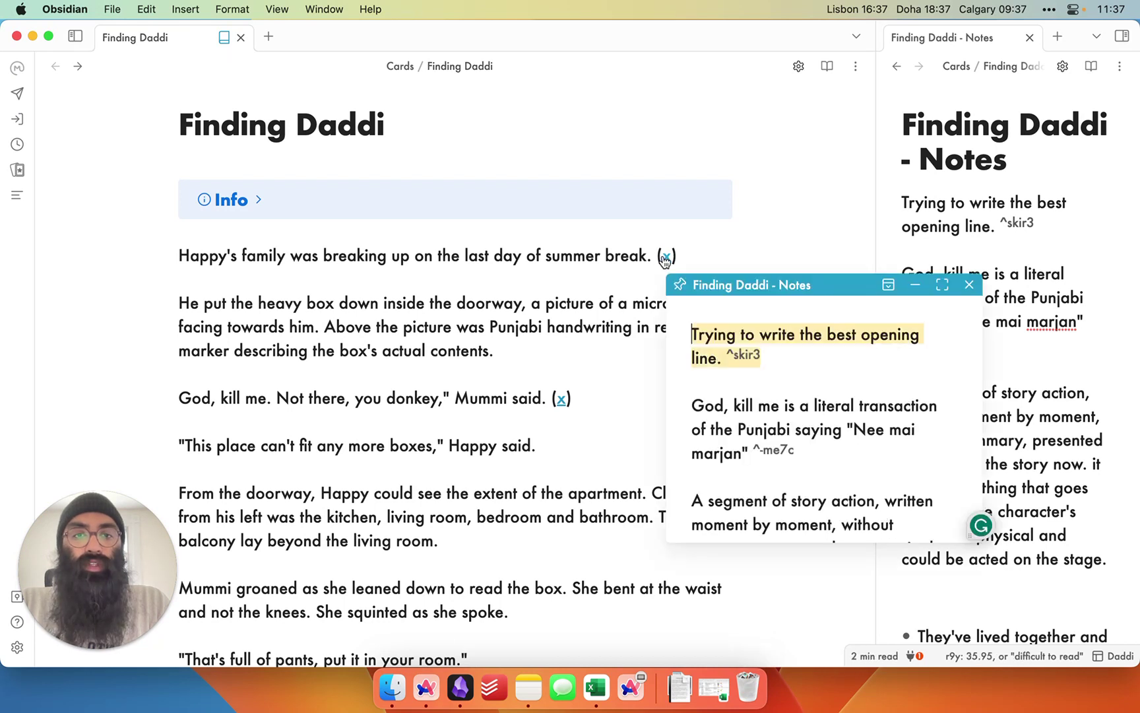
In the first (x) link's preview, append ' but it's hard' after 'opening line'
left_click(667, 259)
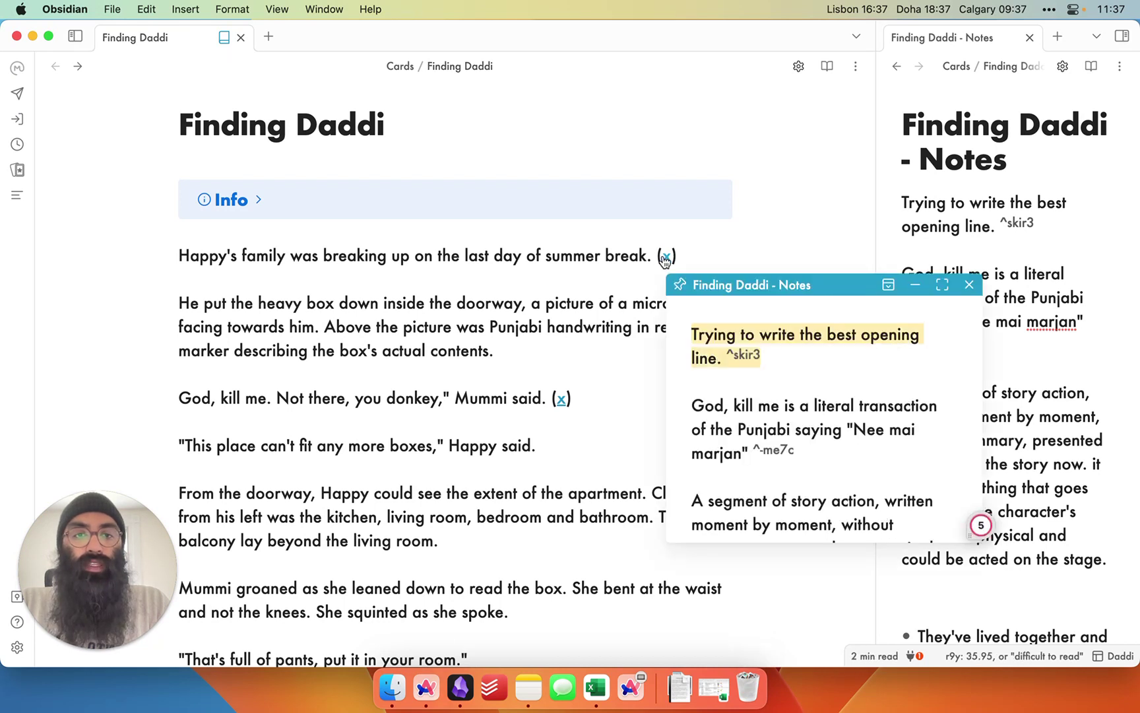
left_click(715, 356)
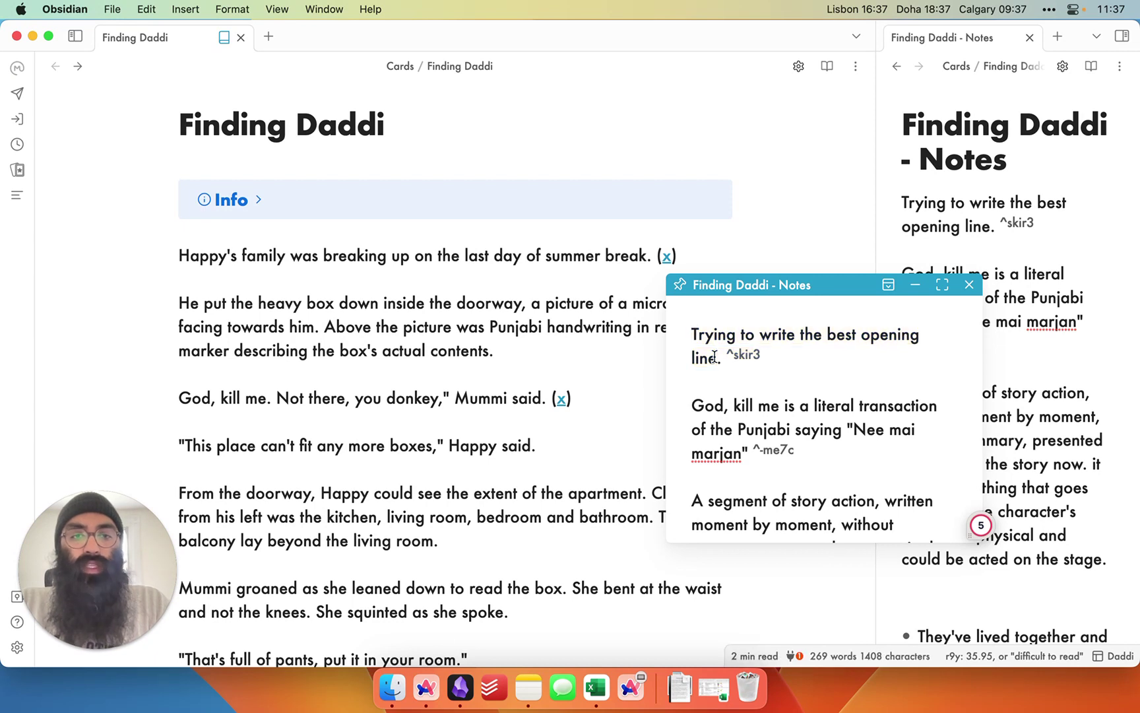
type("but its'")
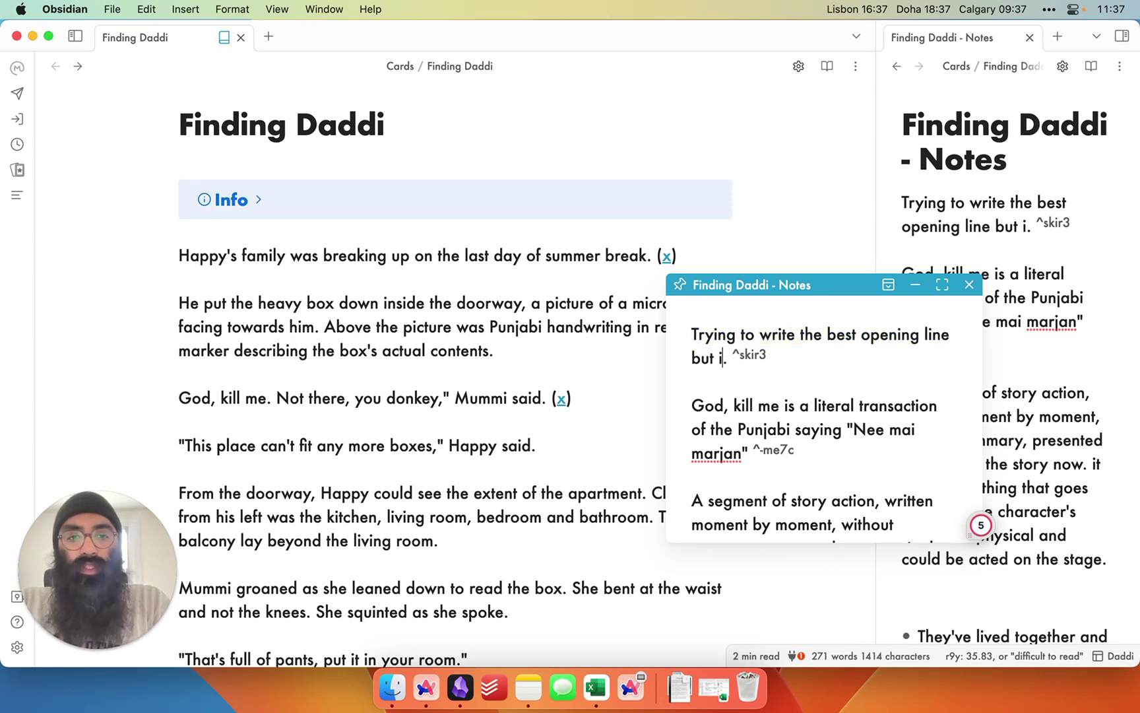
key("BackSpace")
key("BackSpace")
type("'s hard")
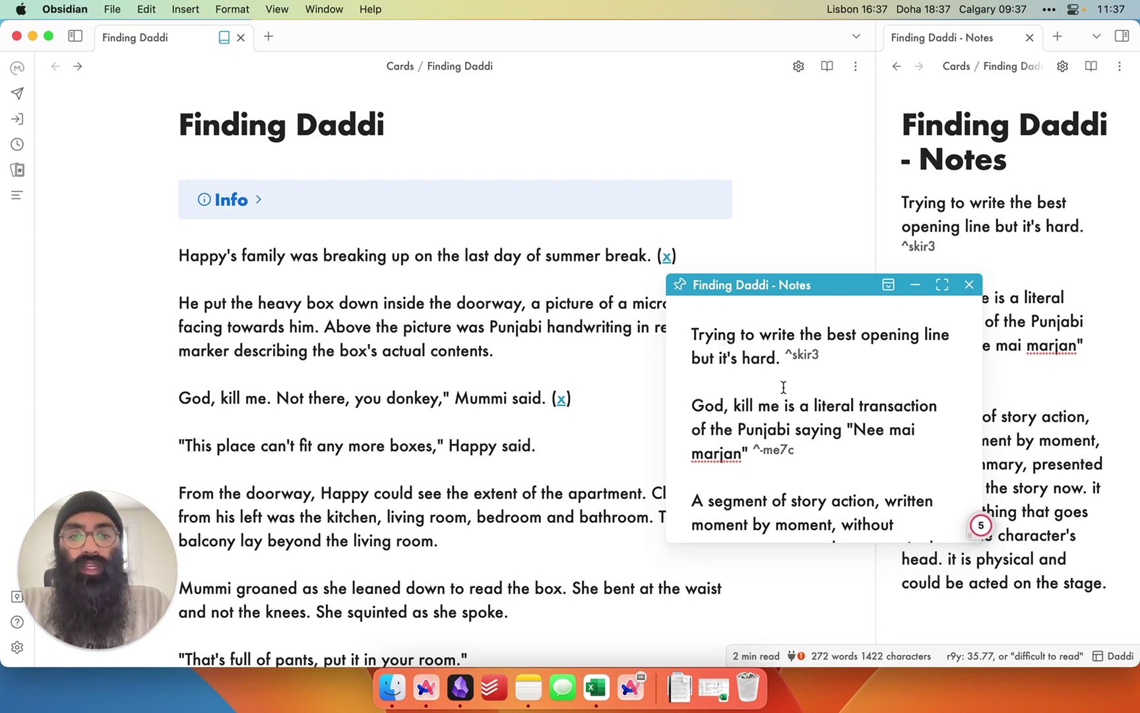
scroll(783, 388, "down", 3)
scroll(783, 387, "down", 5)
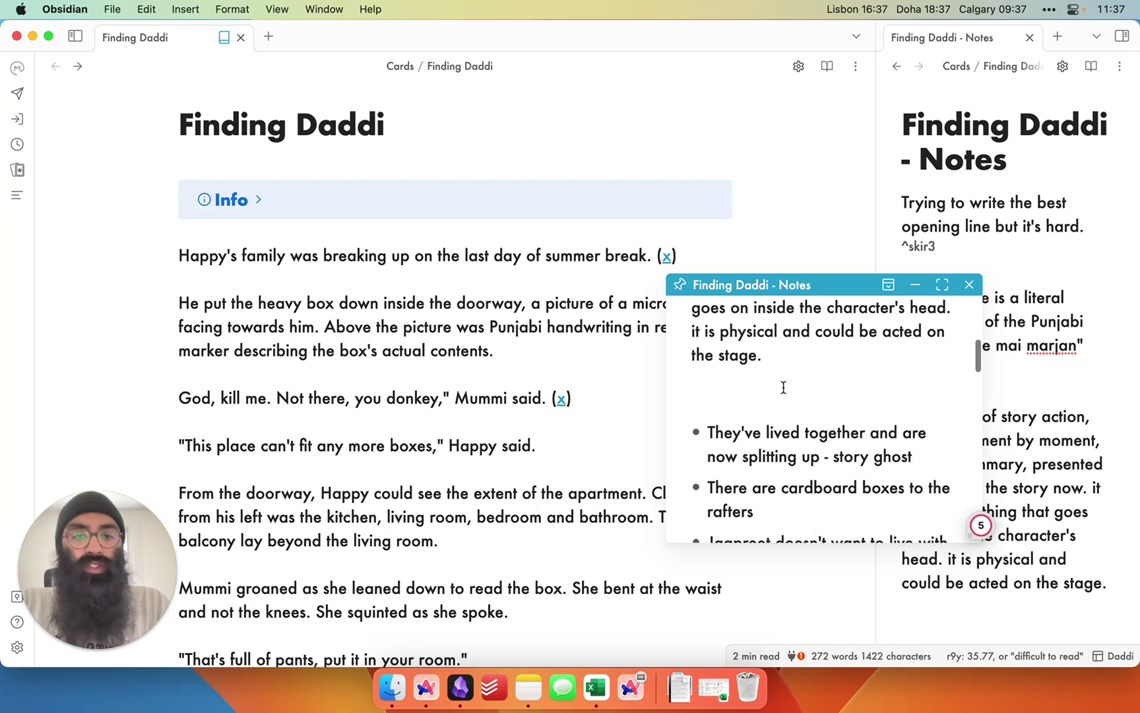
scroll(784, 387, "up", 8)
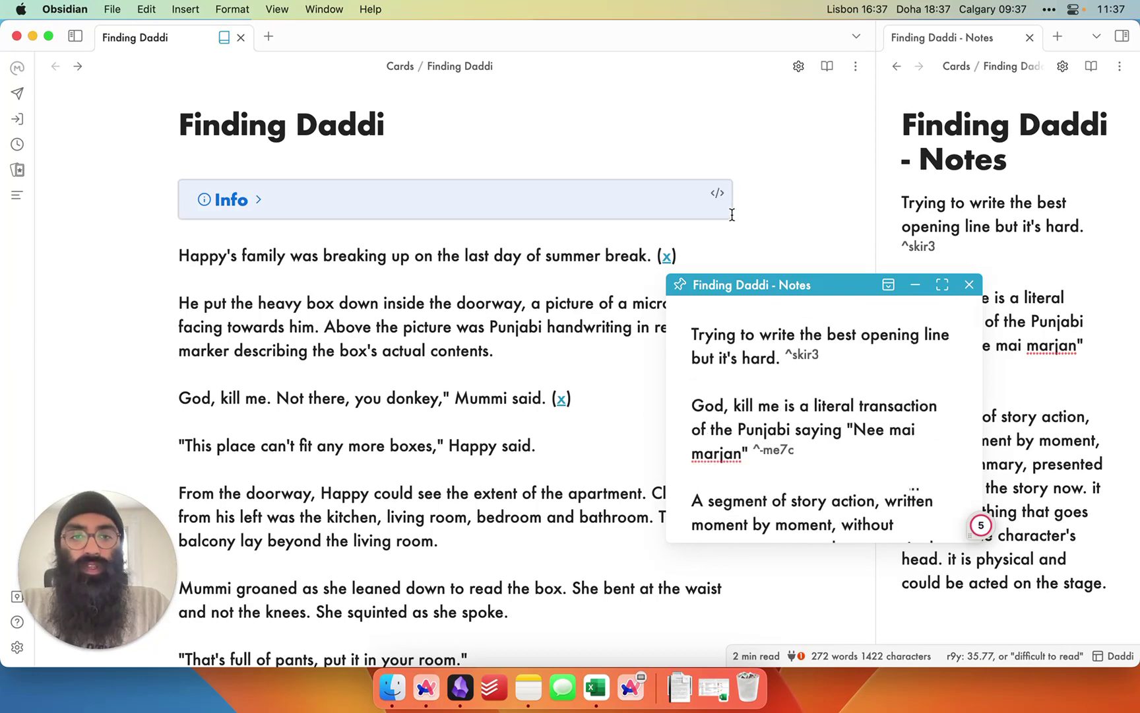
mouse_move(669, 262)
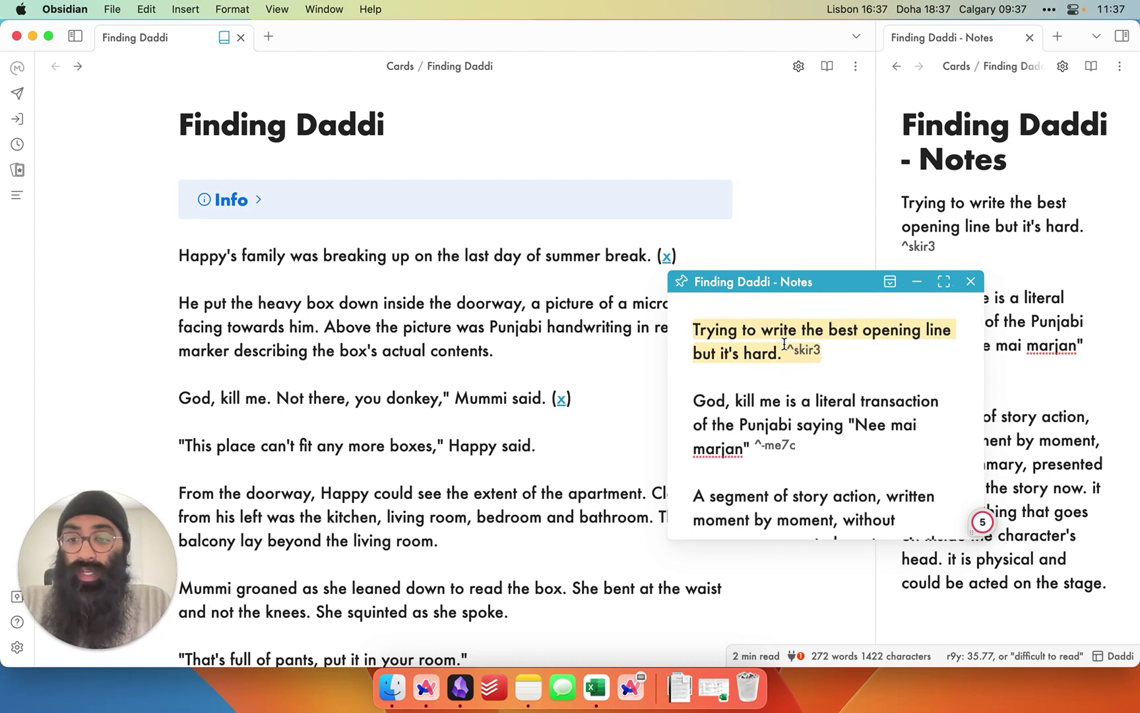
scroll(784, 344, "down", 10)
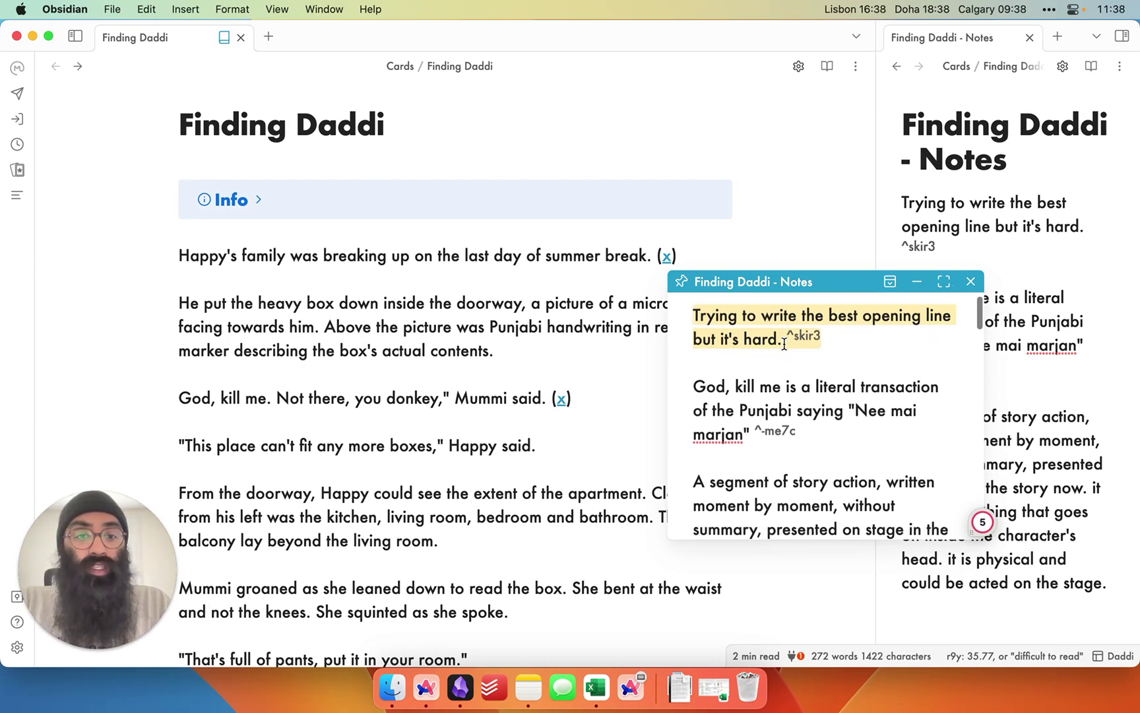
scroll(784, 344, "up", 10)
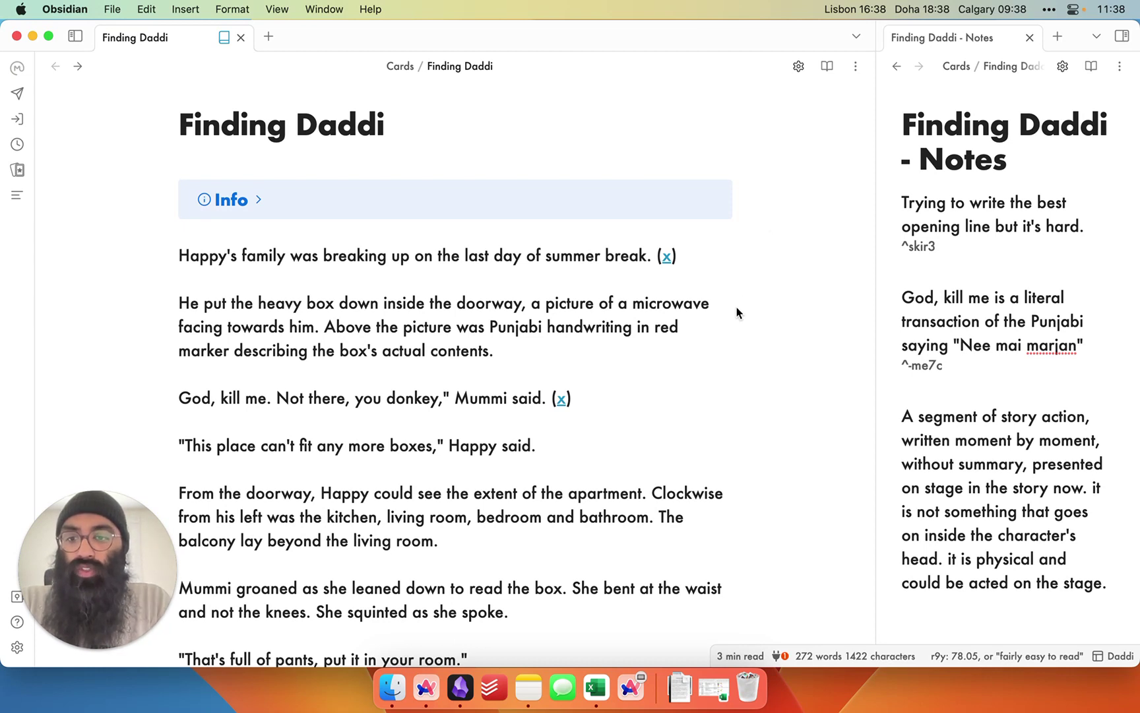
Add a new line "Happy's house is in disarray." to Finding Daddi - Notes
left_click(618, 448)
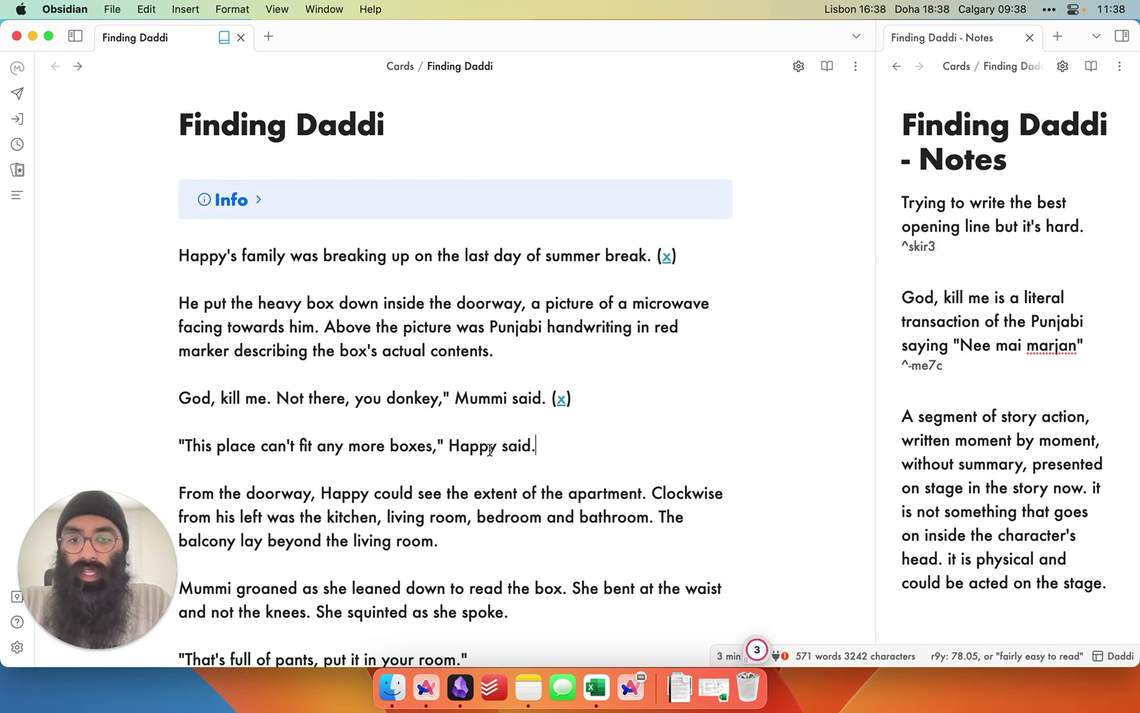
scroll(490, 449, "down", 1)
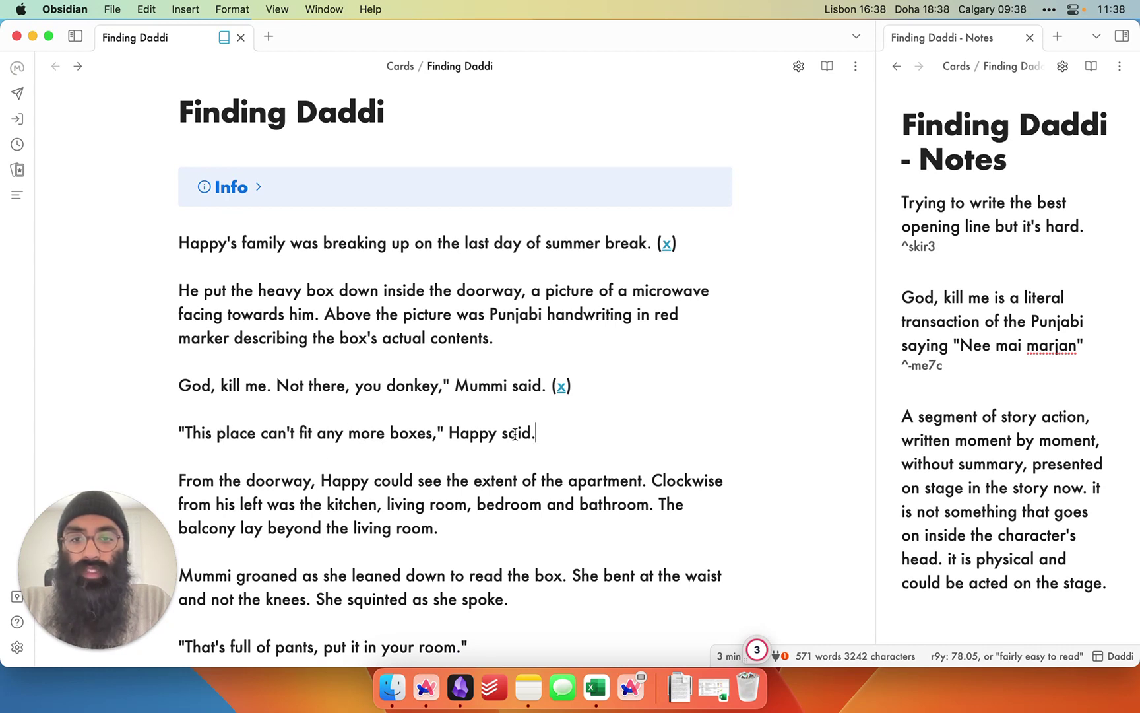
left_click(1024, 388)
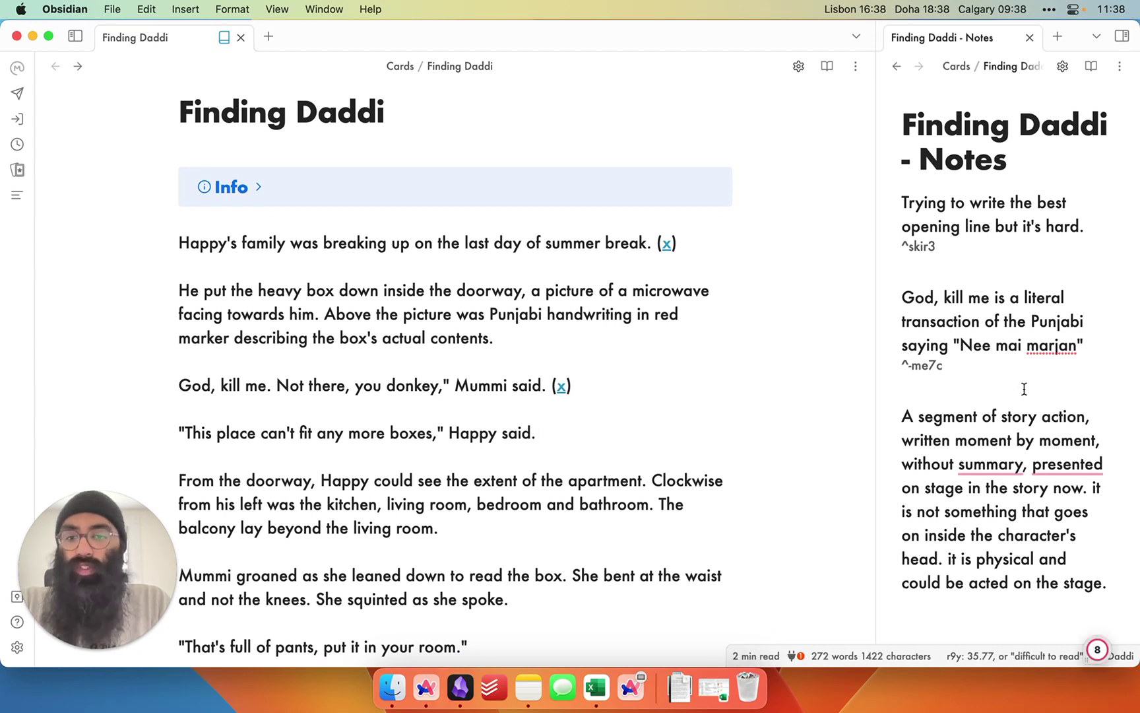
key("Return")
key("Return")
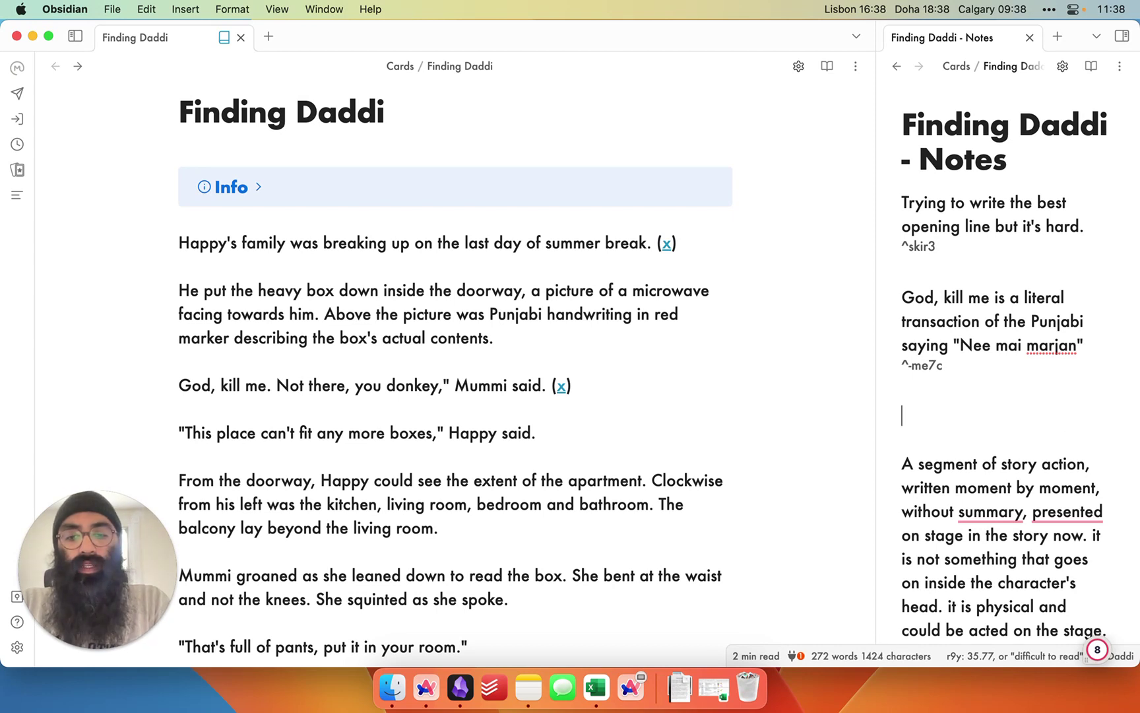
type("Happy")
type("'")
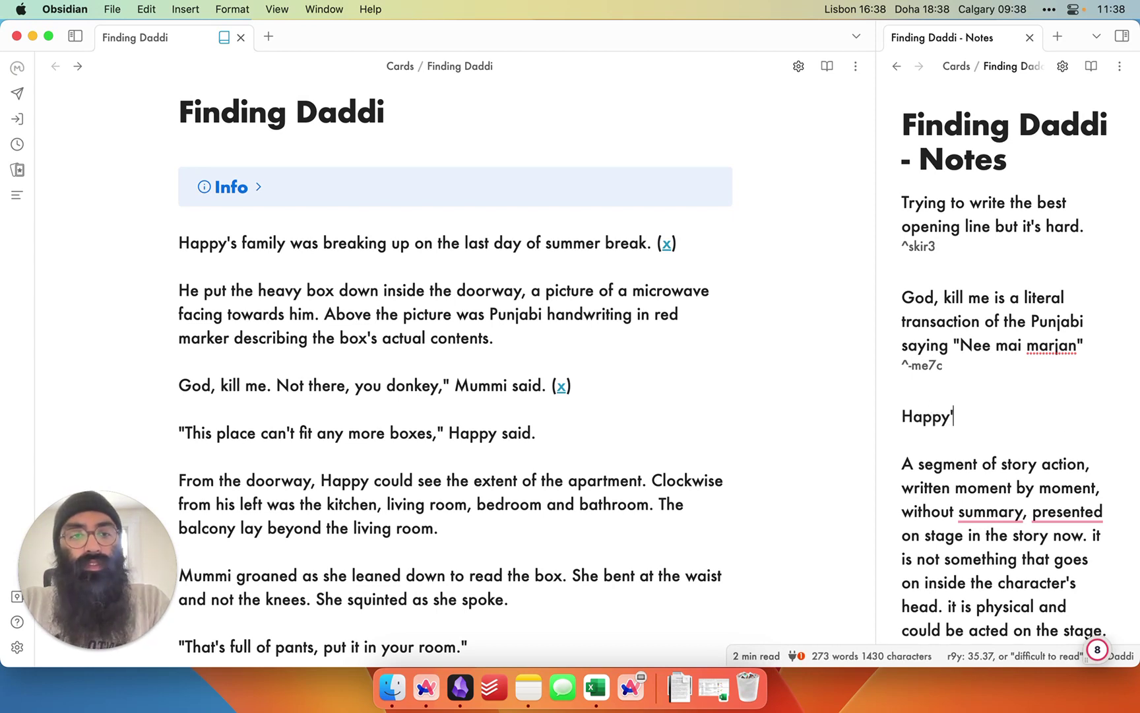
type("s house is in d")
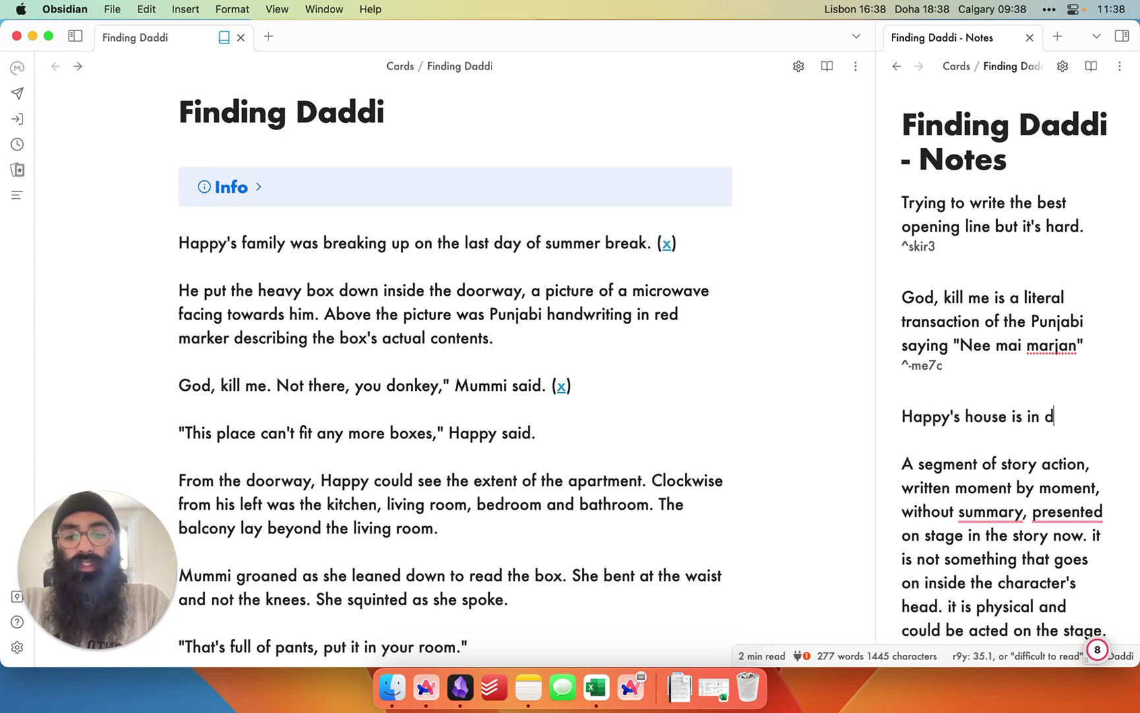
type("isarray")
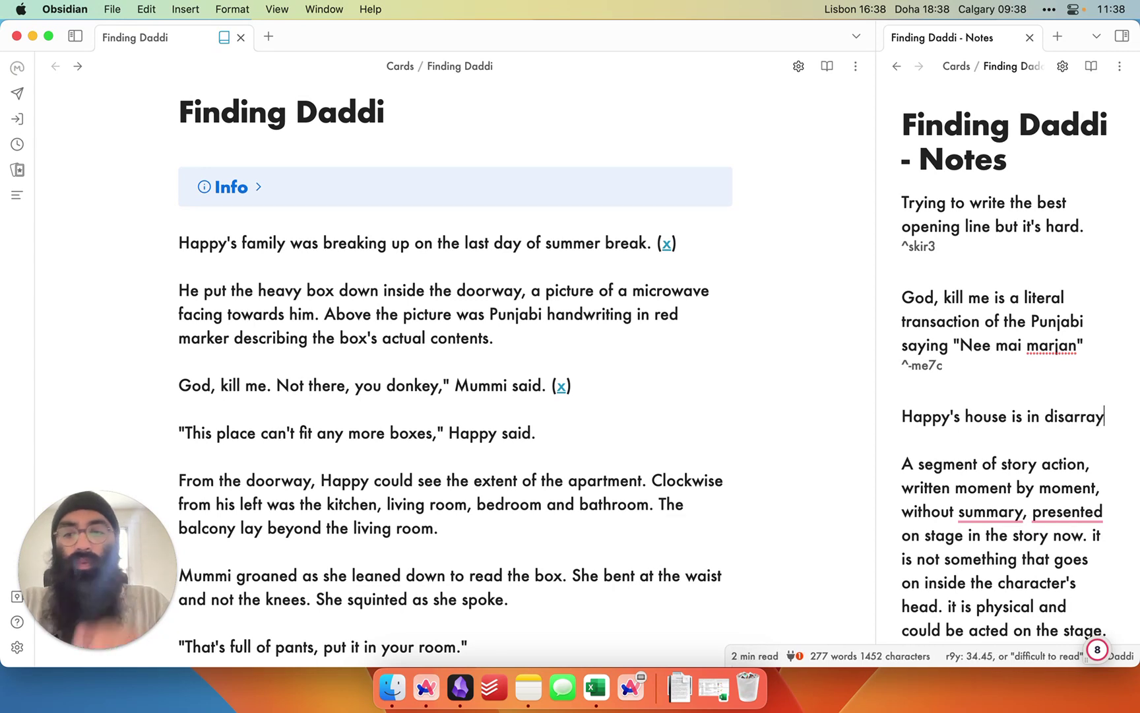
type(".")
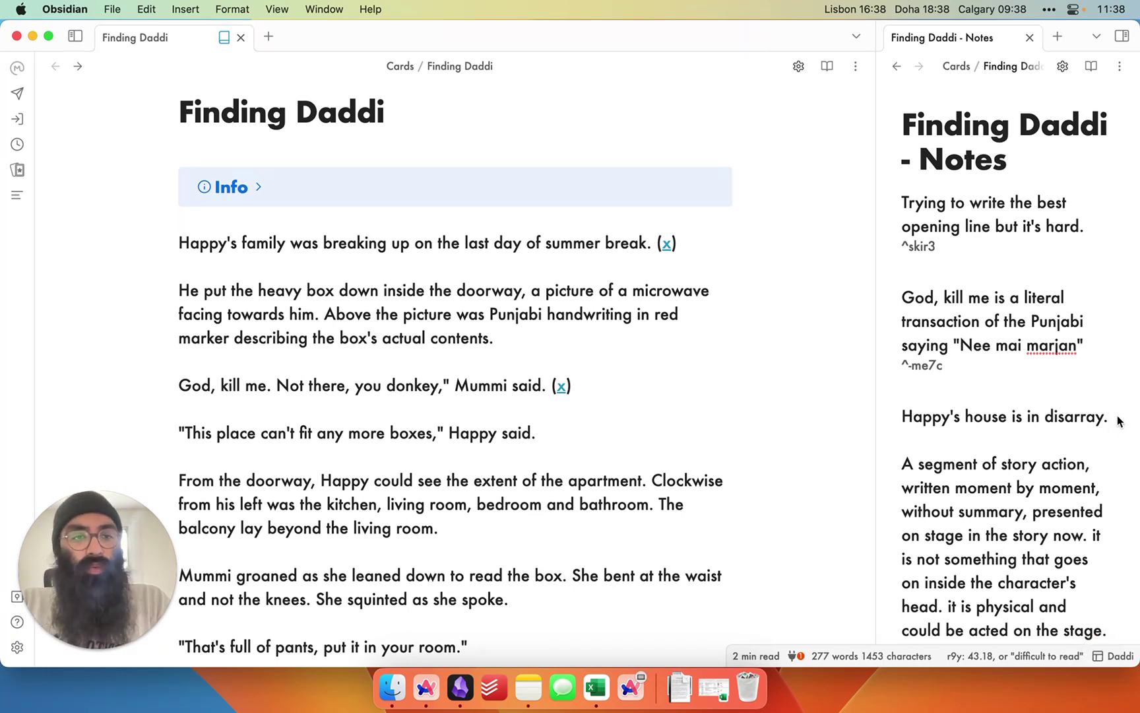
Select the disarray line and filter the command palette by 'carr'
left_click_drag(1107, 416, 886, 420)
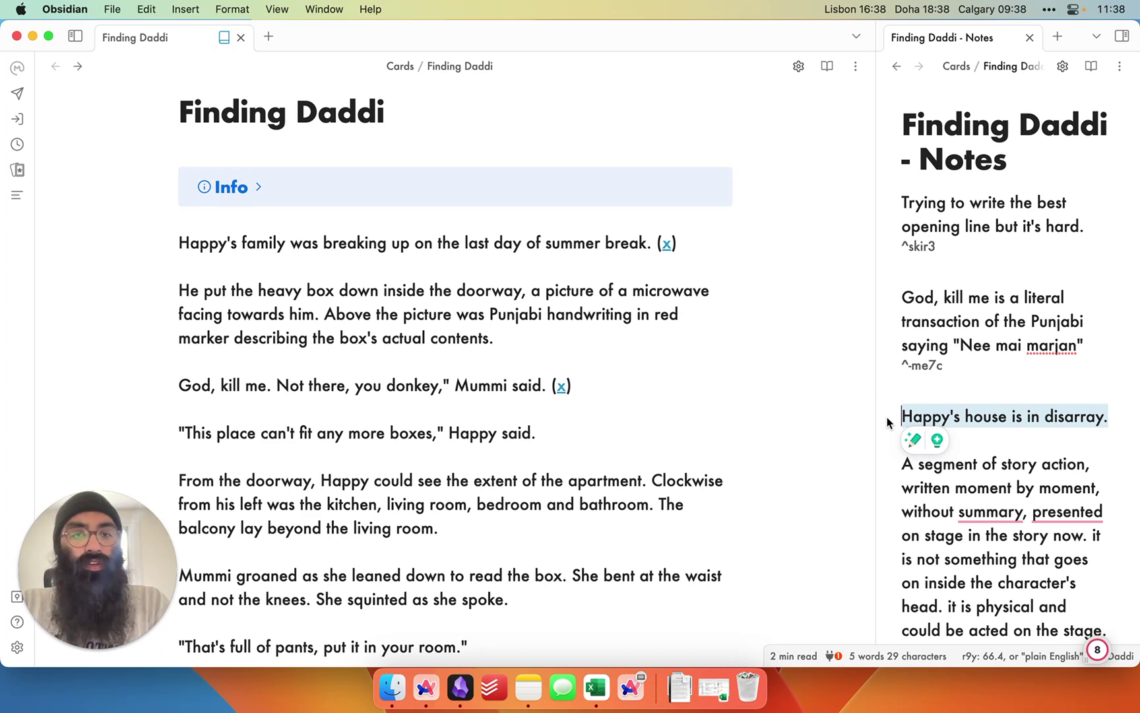
key("super+p")
type("carr")
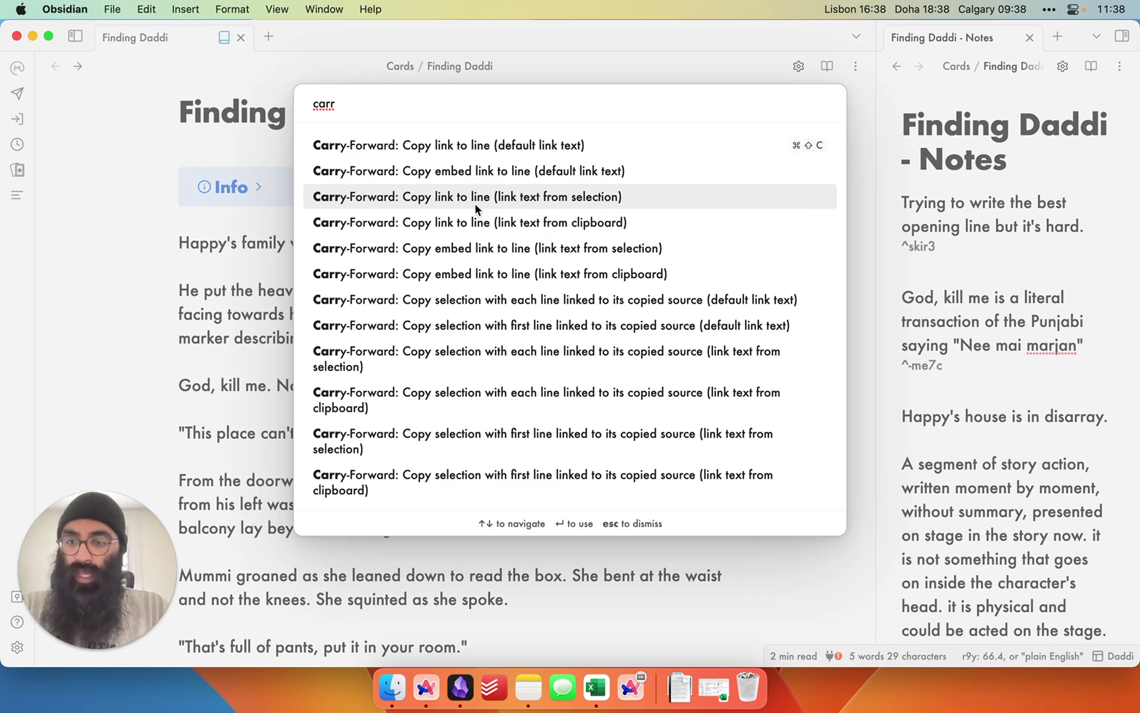
Copy a block link to the "Happy's house is in disarray." line, tagging it ^g7wi-
left_click(475, 300)
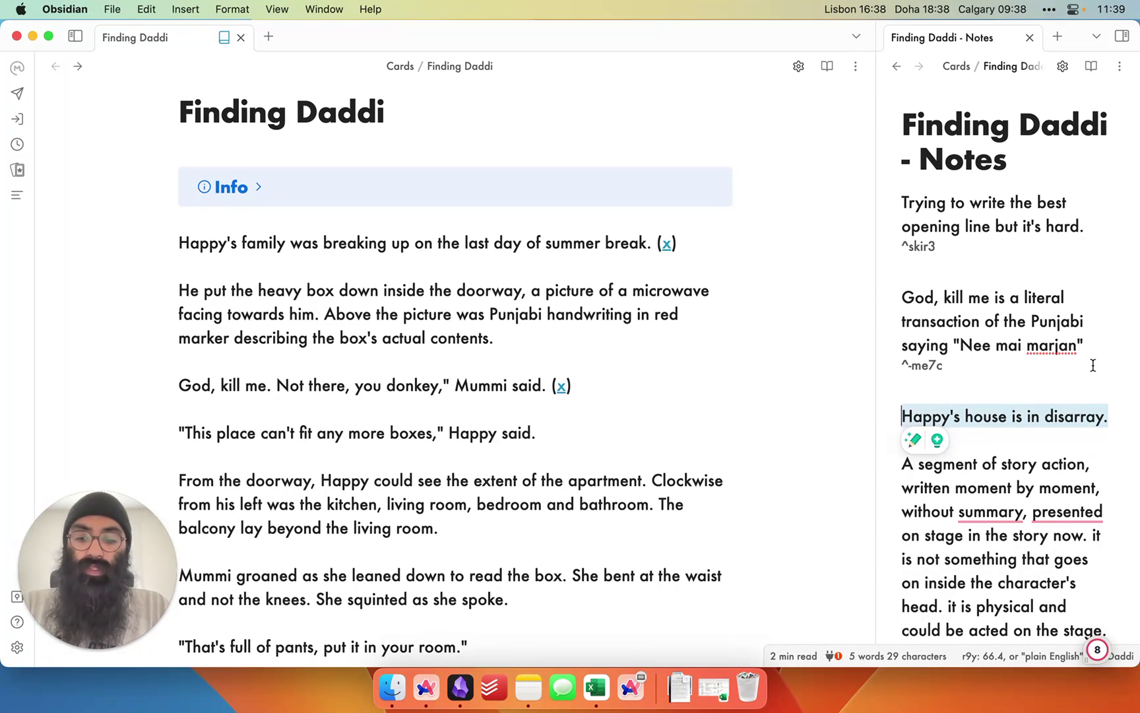
key("super+shift+c")
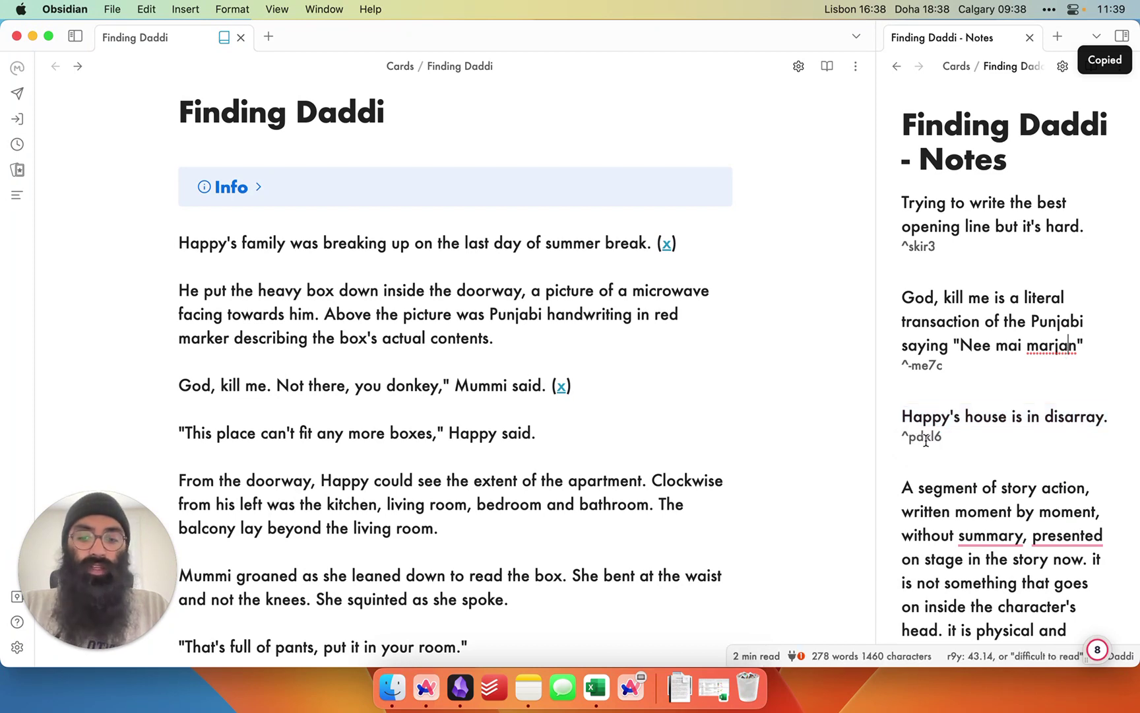
key("super+z")
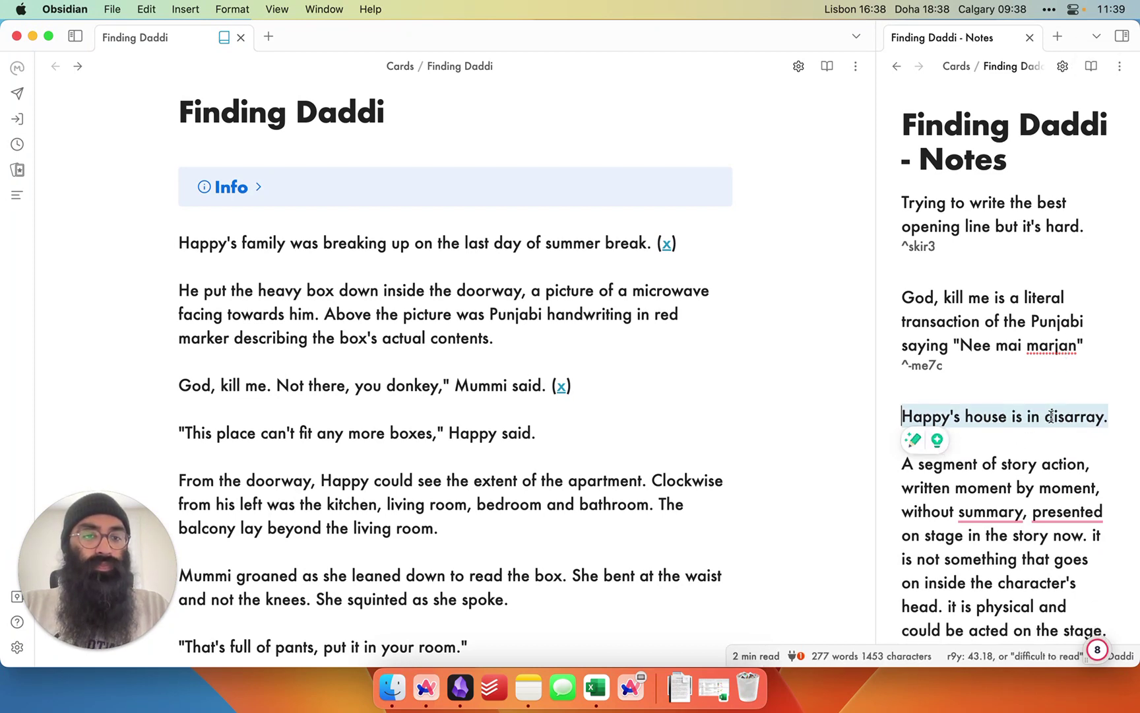
left_click(1051, 416)
scroll(1049, 413, "down", 3)
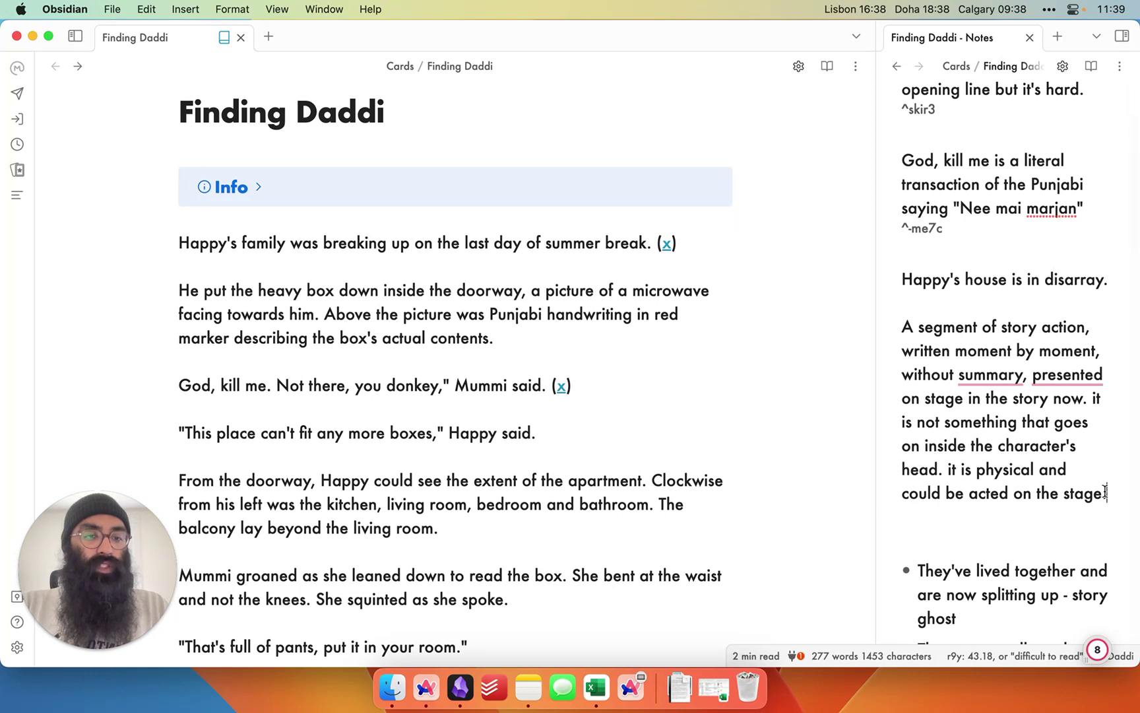
left_click_drag(1105, 491, 868, 323)
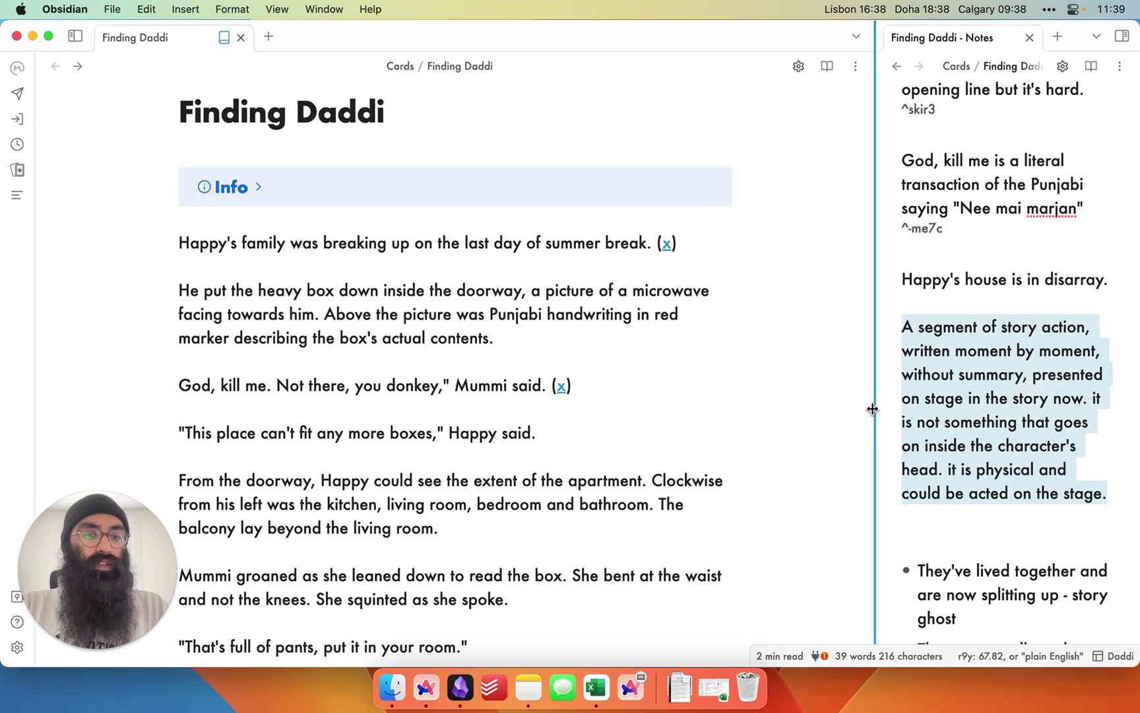
left_click_drag(875, 409, 648, 420)
left_click_drag(914, 233, 660, 232)
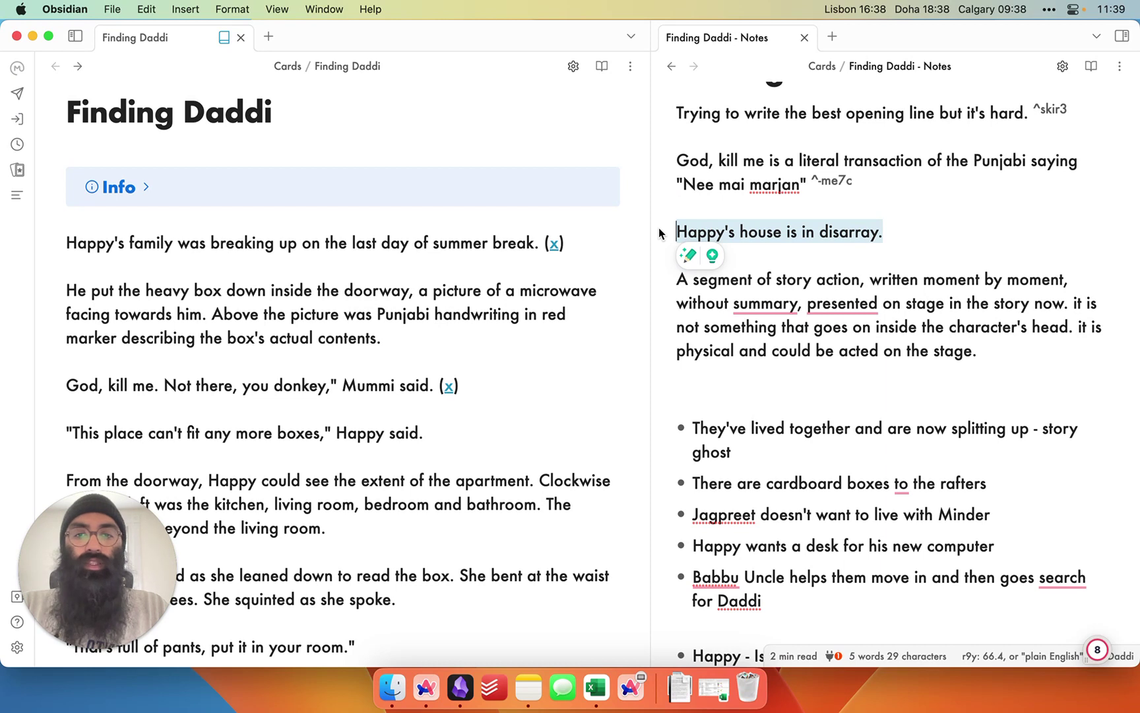
key("super+shift+c")
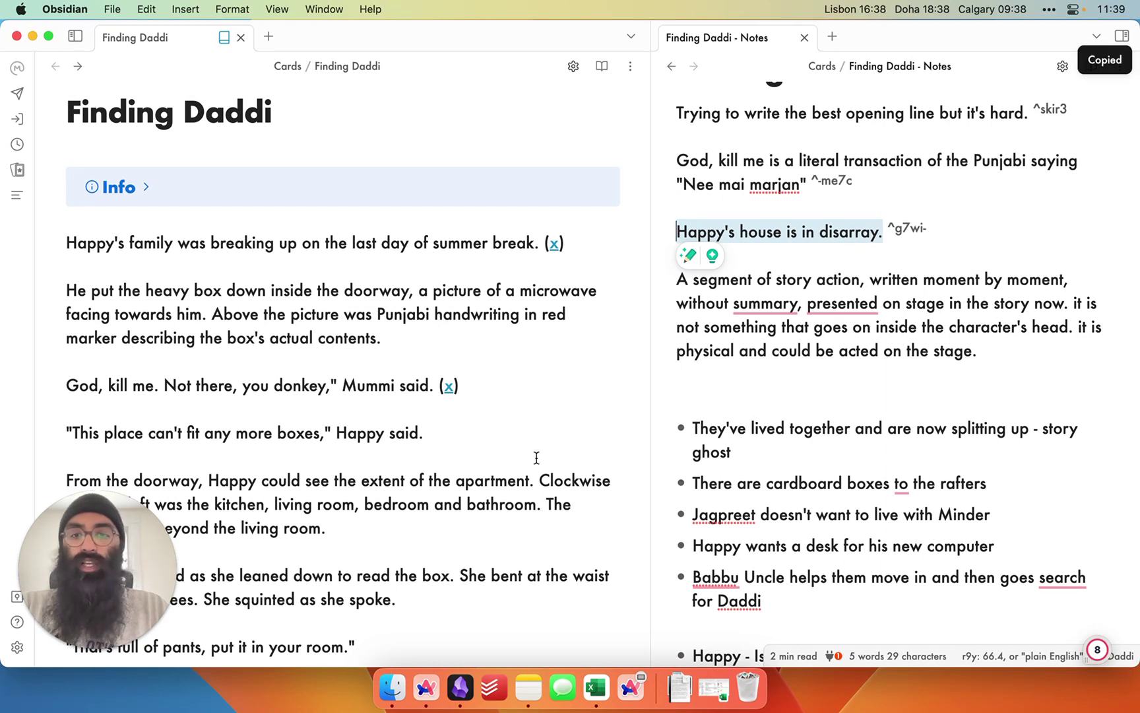
Paste the (x) link after 'Happy said.' and add the closing ')'
left_click(473, 436)
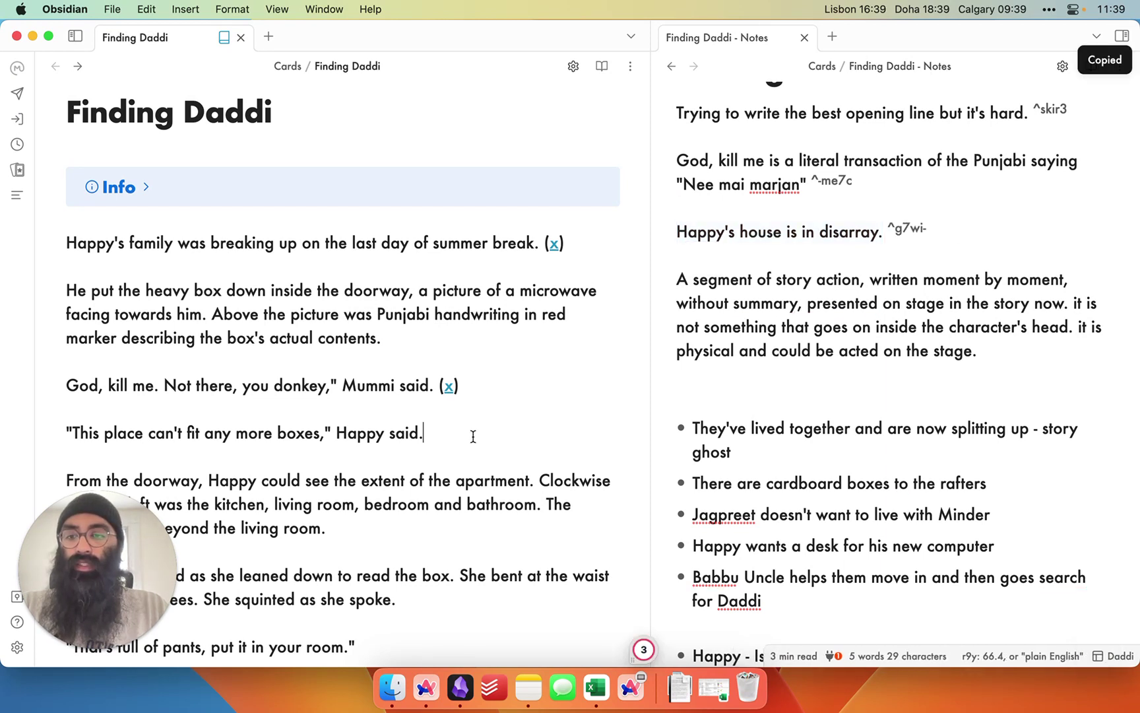
key("super+v")
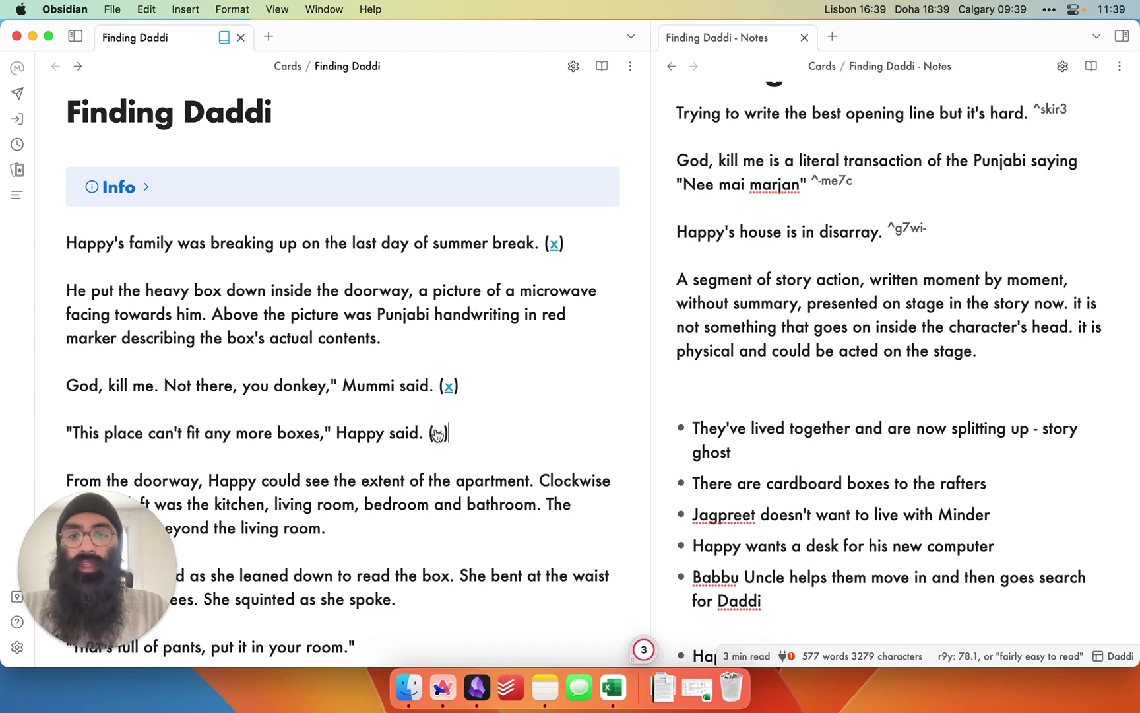
mouse_move(437, 440)
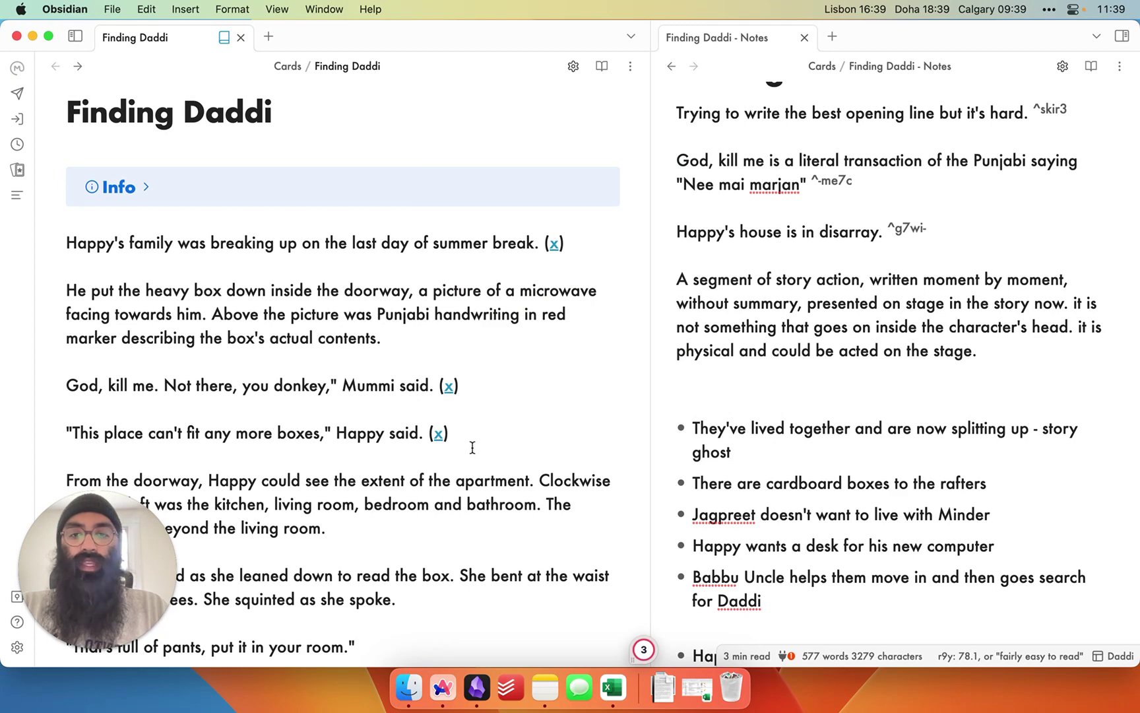
left_click(484, 438)
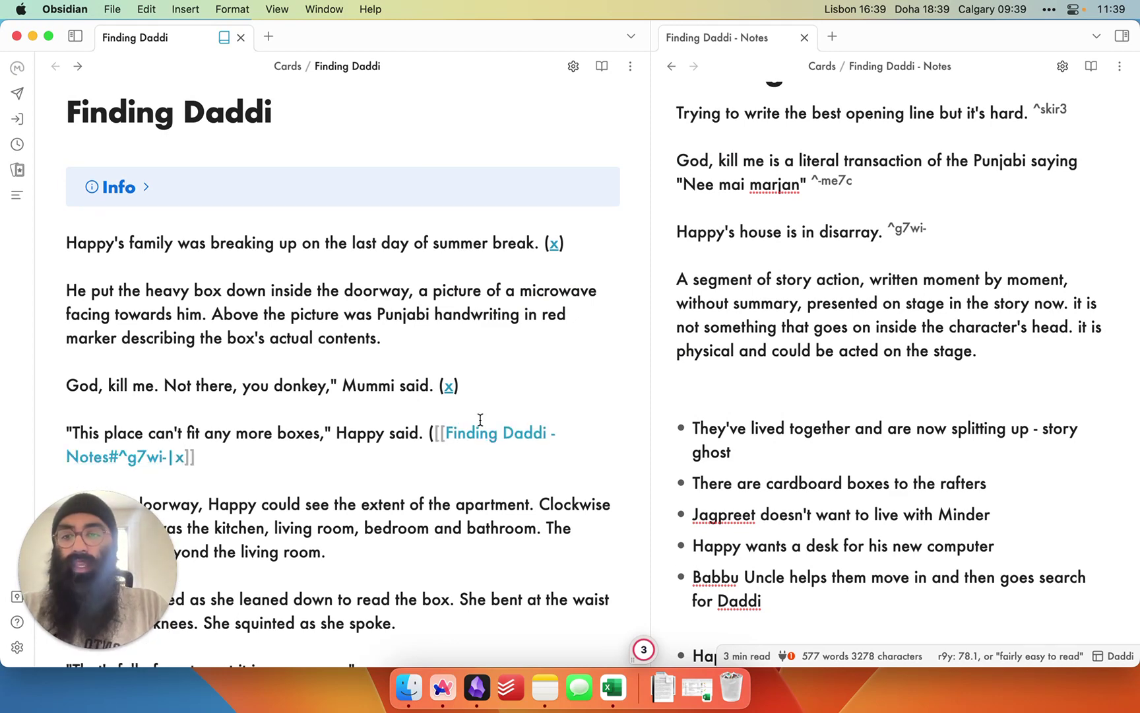
mouse_move(485, 439)
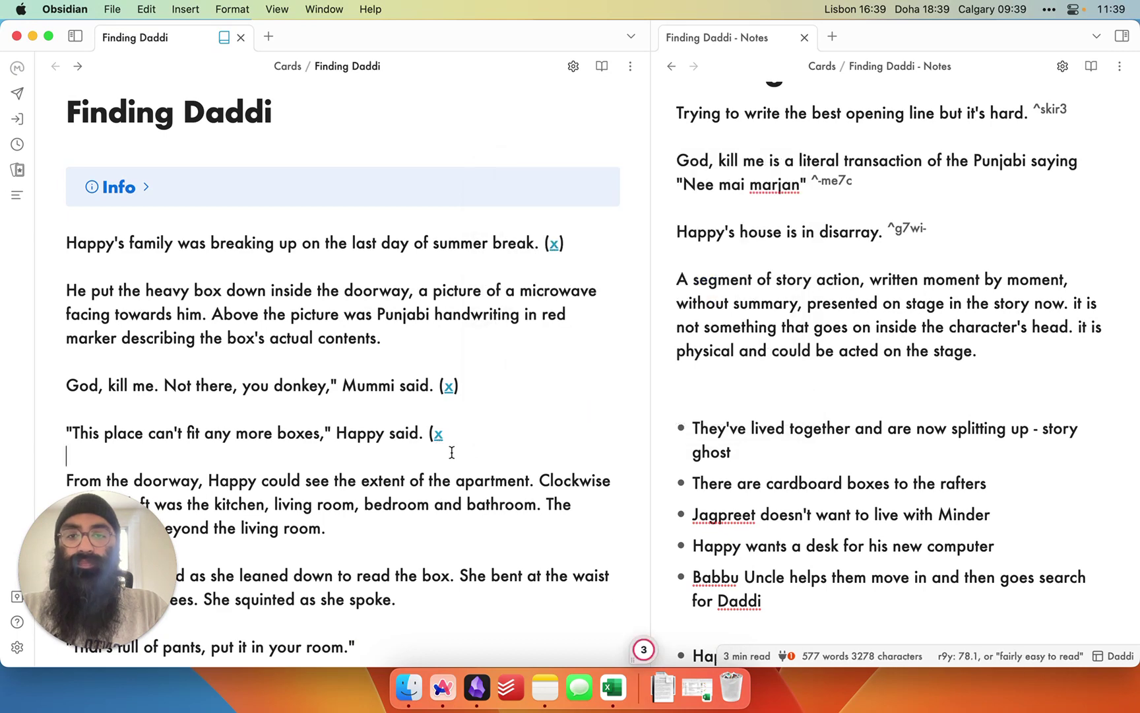
left_click(450, 443)
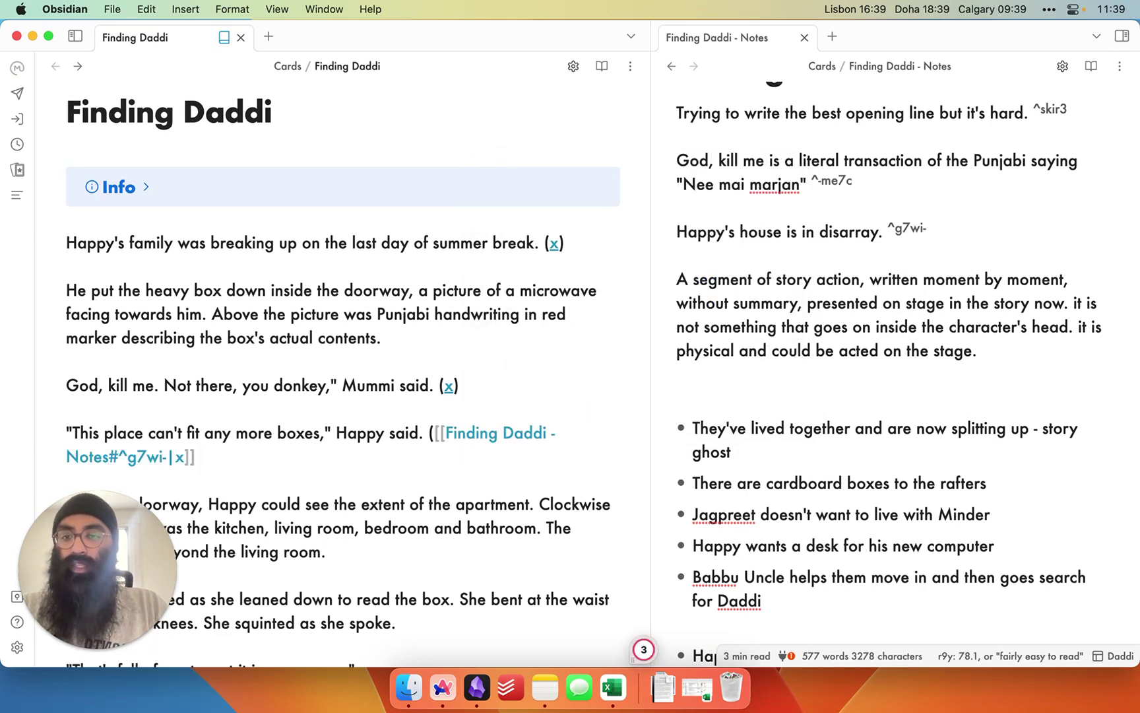
type(")")
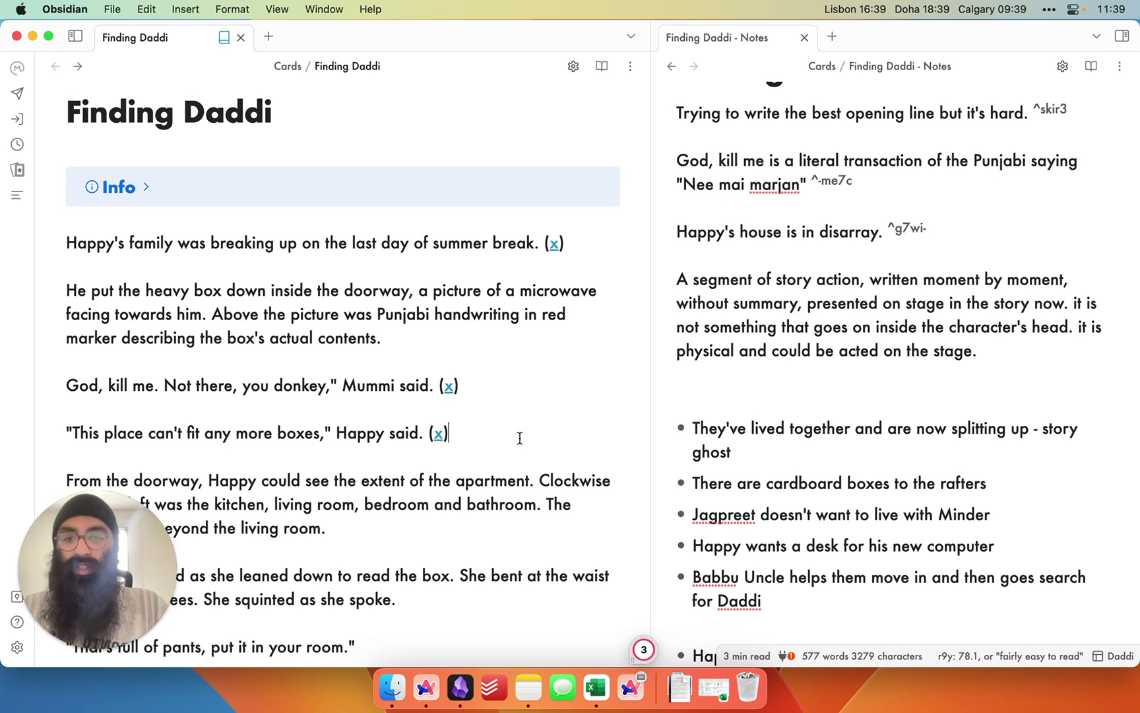
Step the caret through the new and earlier links to check their source text
key("Up")
key("Up")
key("Up")
key("Up")
key("Down")
key("Down")
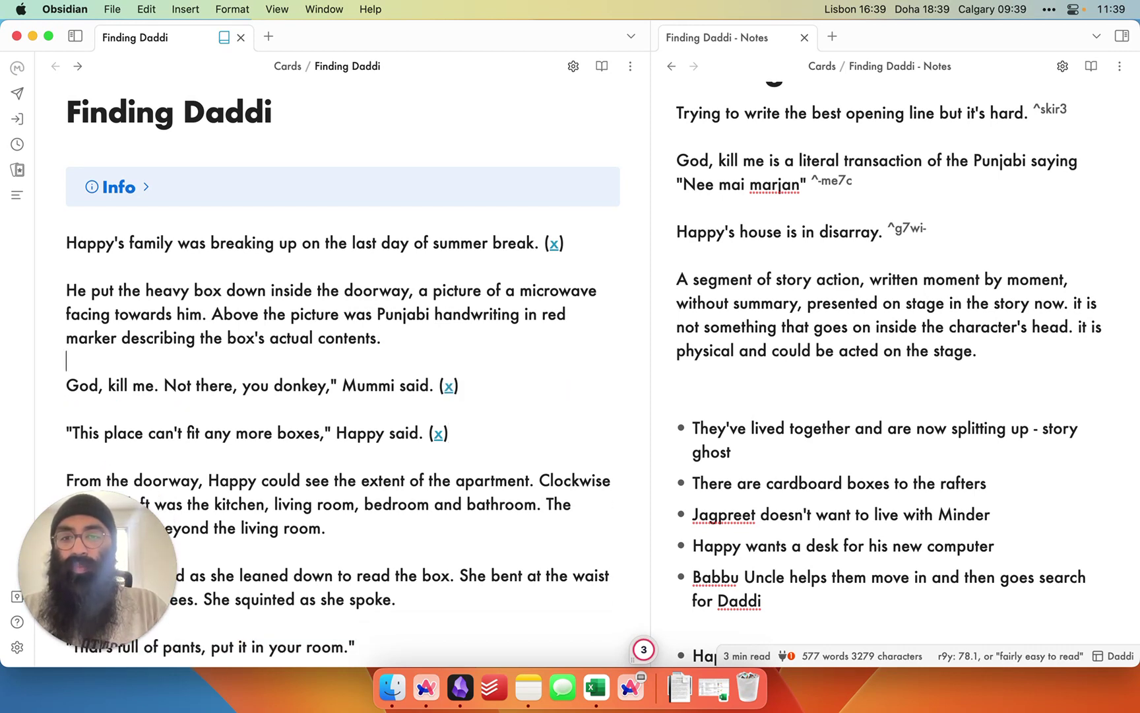
key("Up")
key("Up")
key("Down")
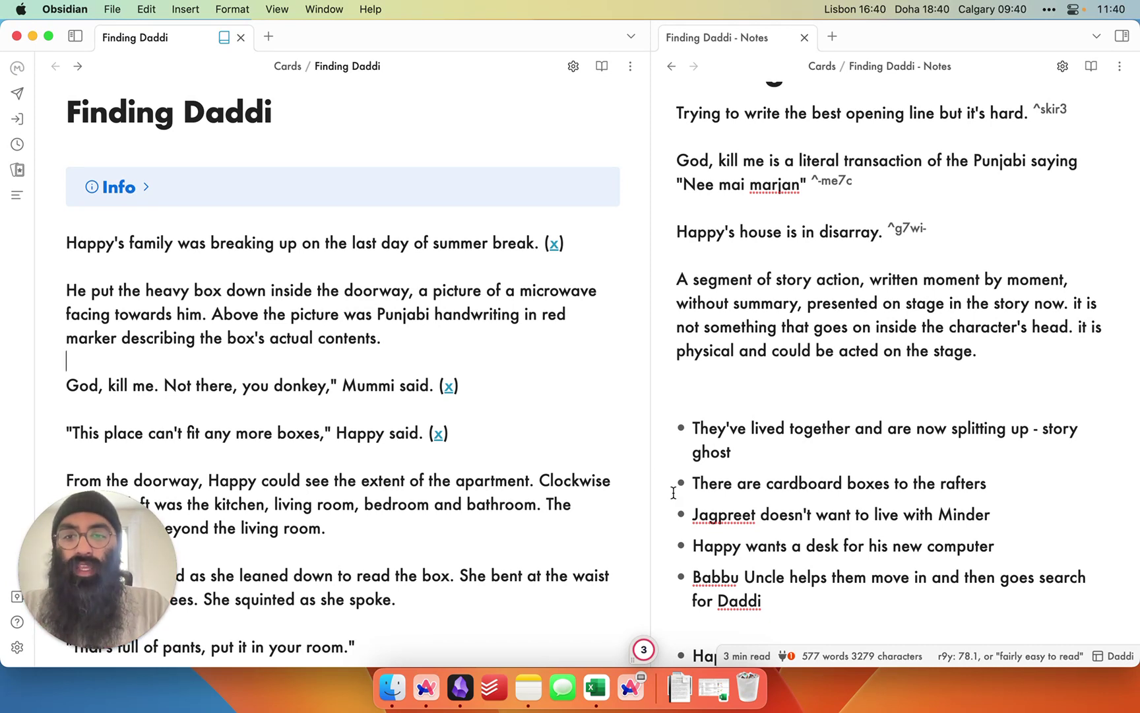
left_click(470, 437)
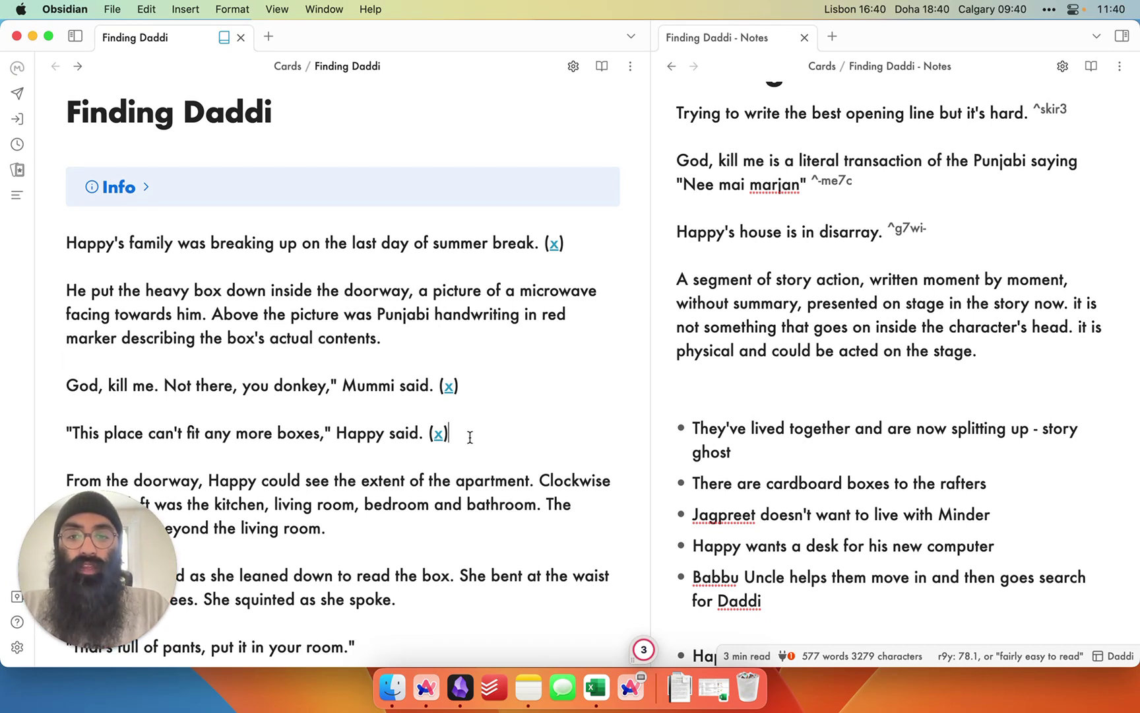
key("Left")
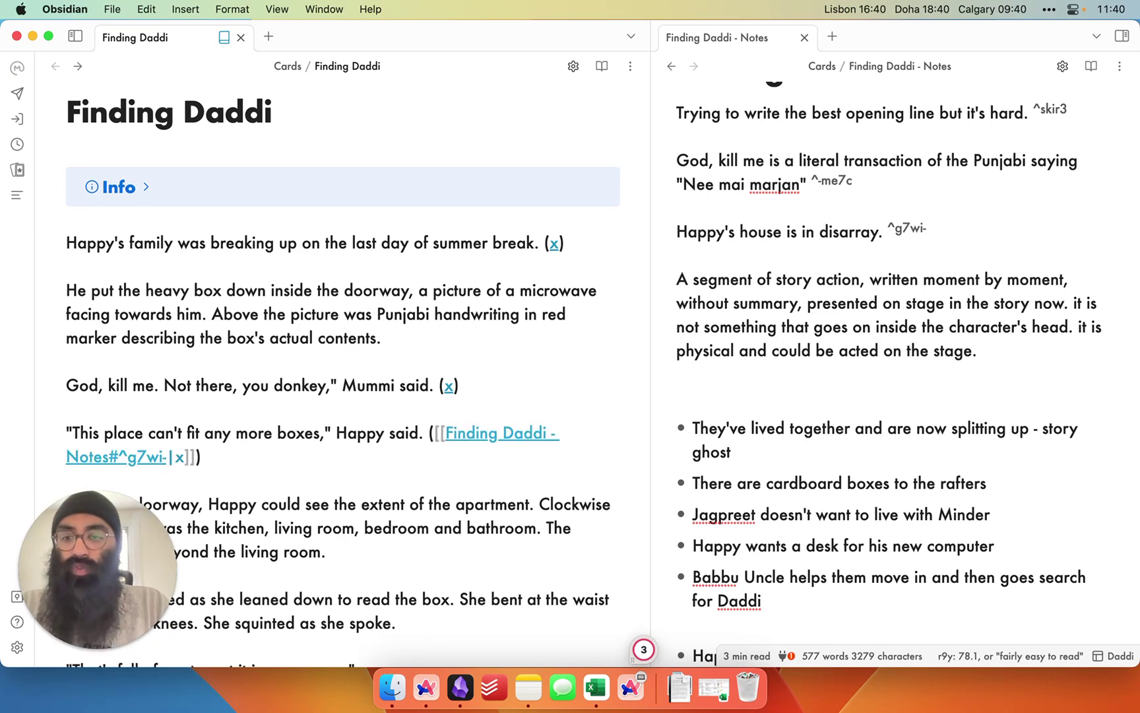
mouse_move(470, 433)
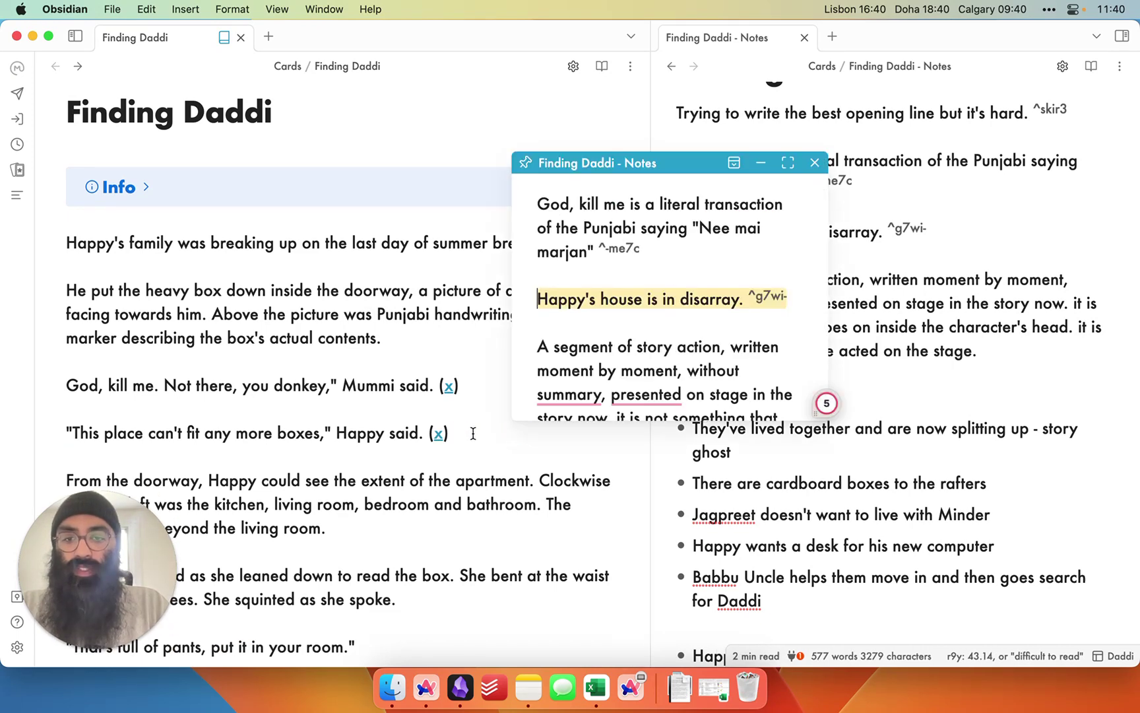
key("Left")
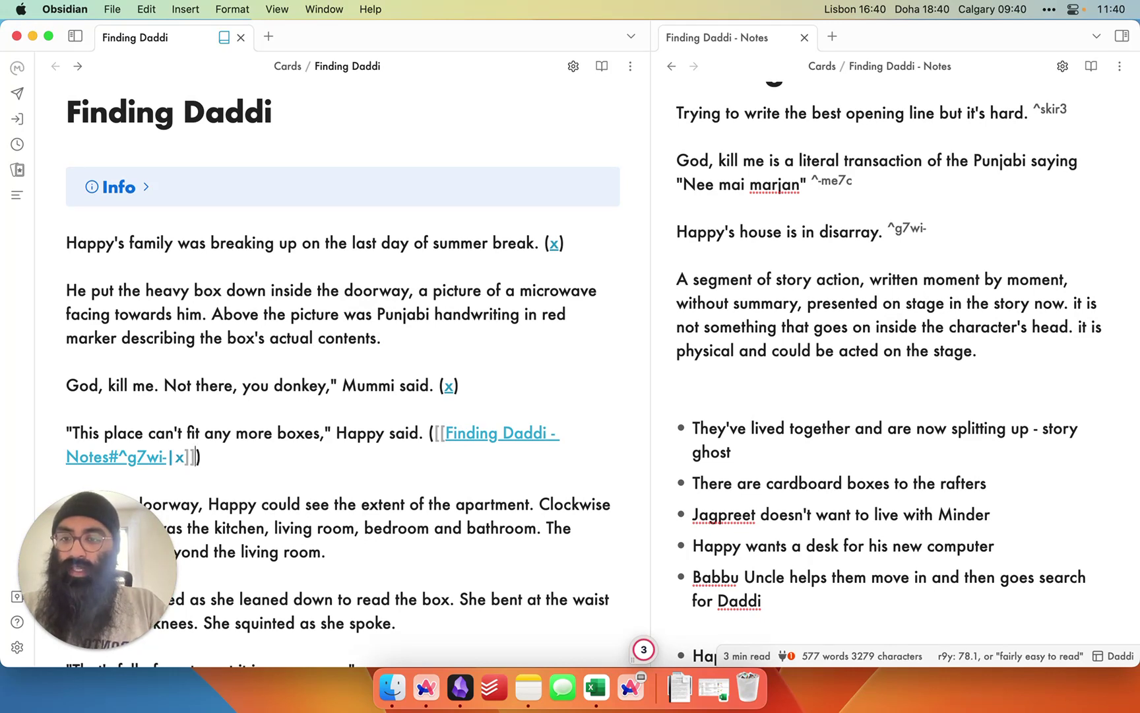
left_click(496, 470)
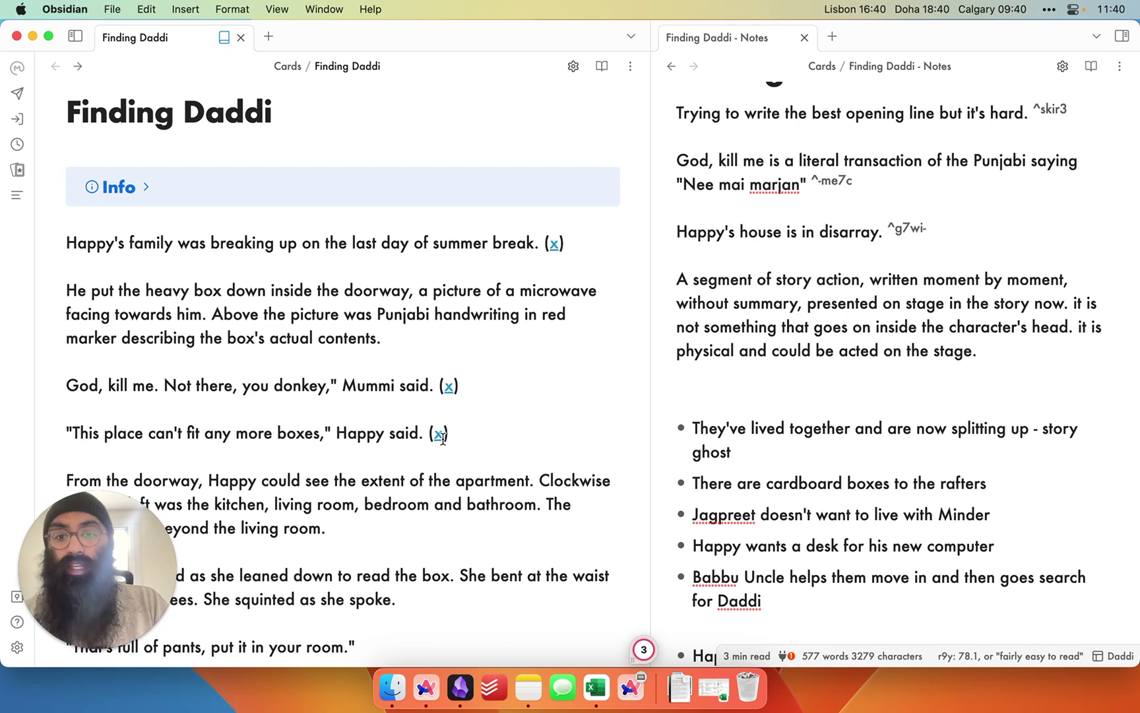
In the Carry-Forward plugin options, prefix the copied-references template with 'see' to read see({{LINK}})
left_click(17, 647)
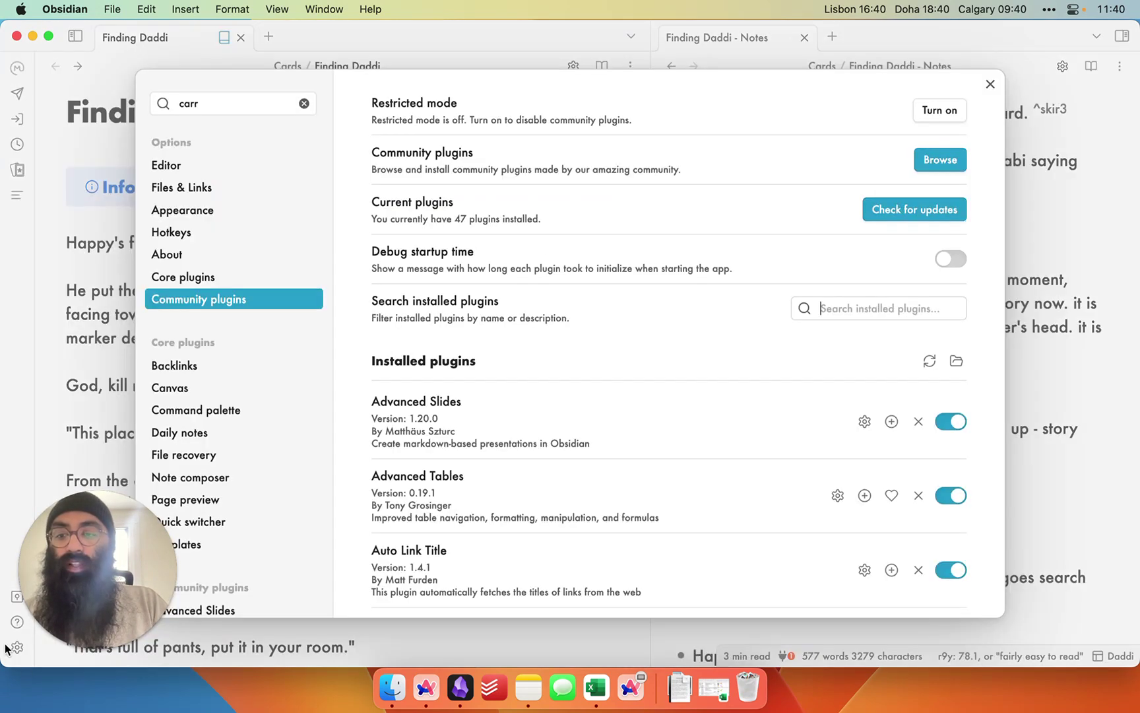
left_click(221, 98)
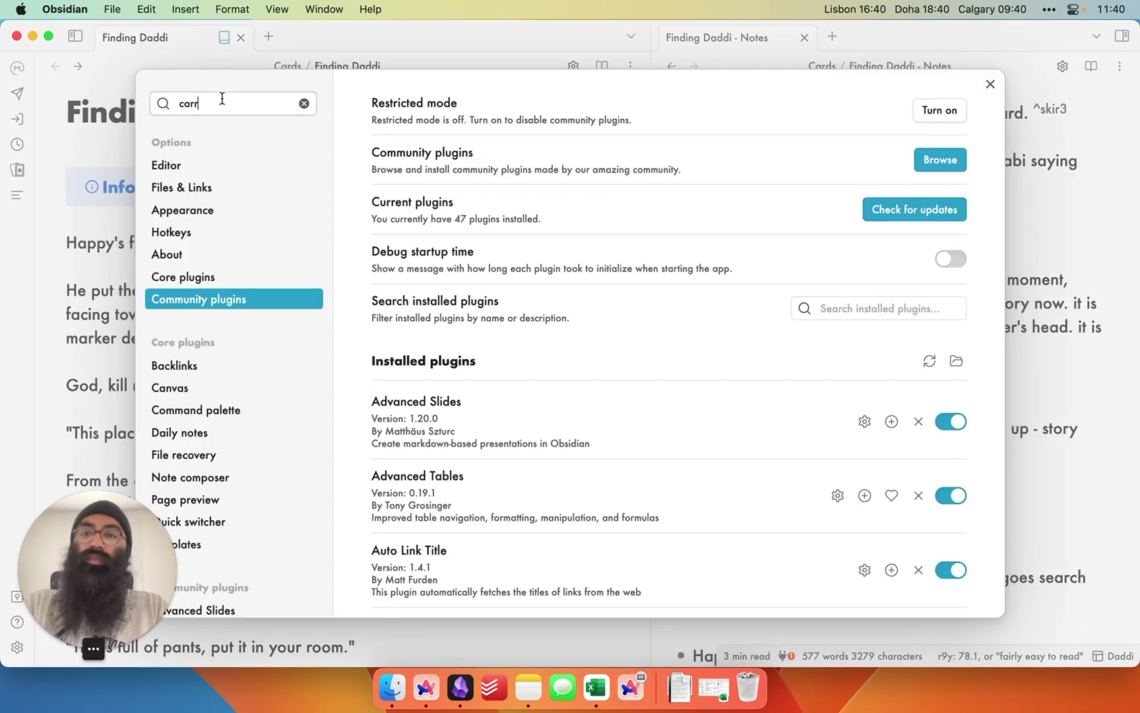
left_click(934, 306)
type("carr")
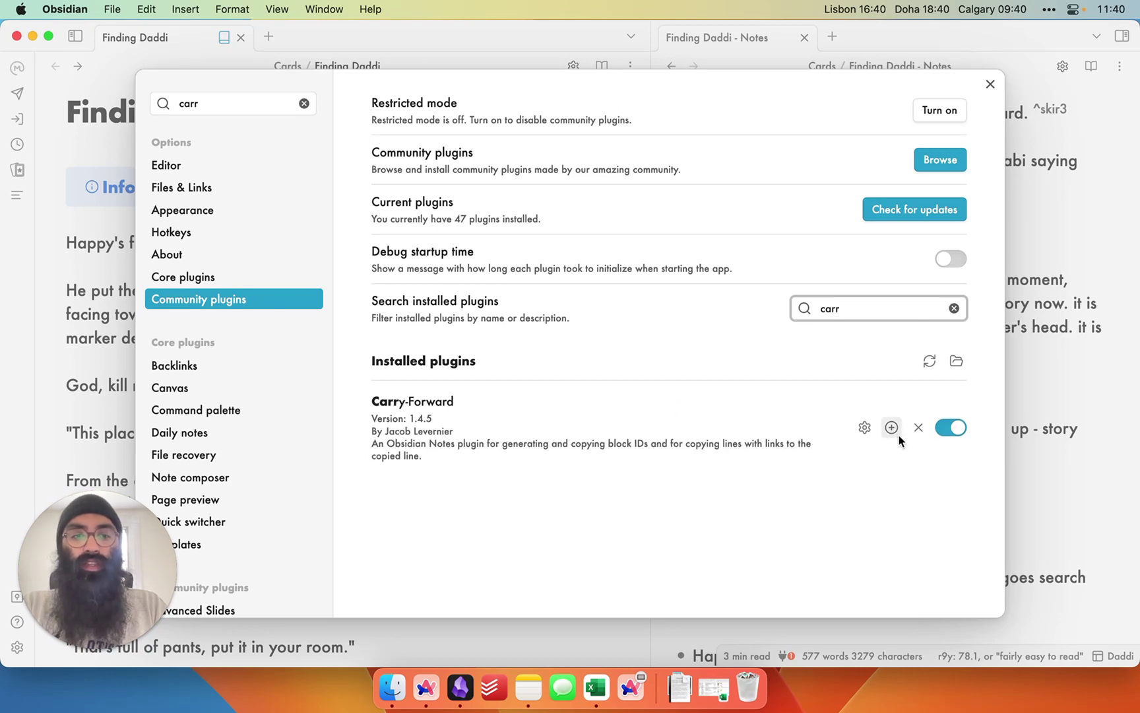
left_click(864, 427)
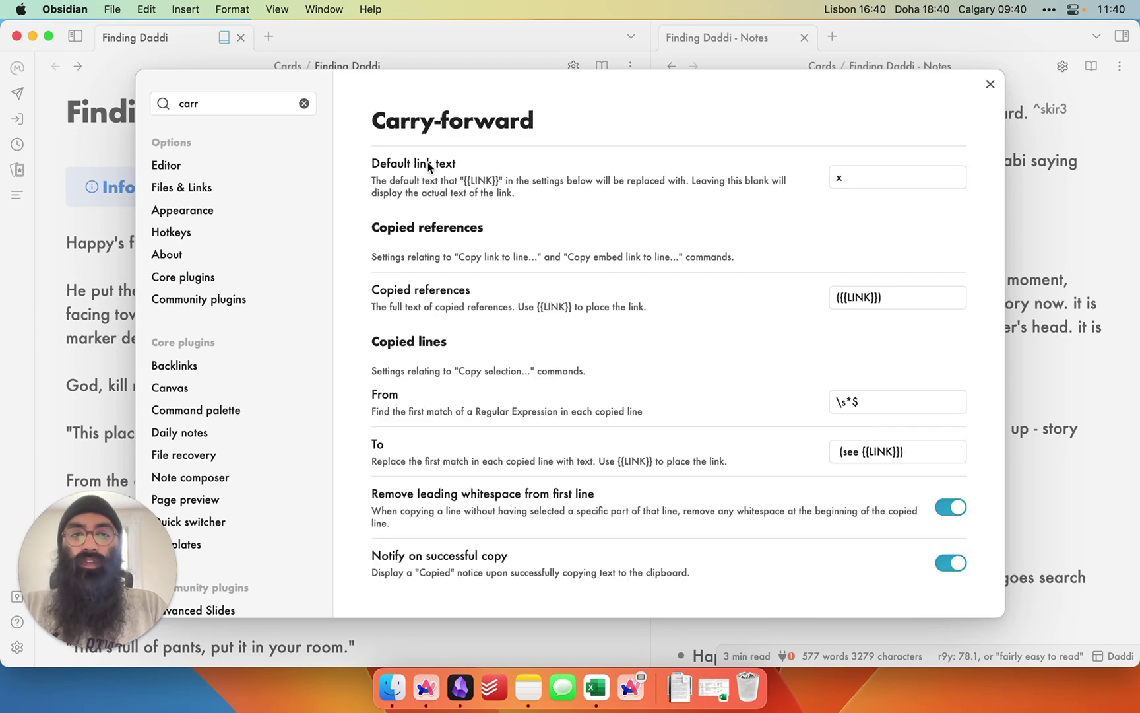
left_click(909, 173)
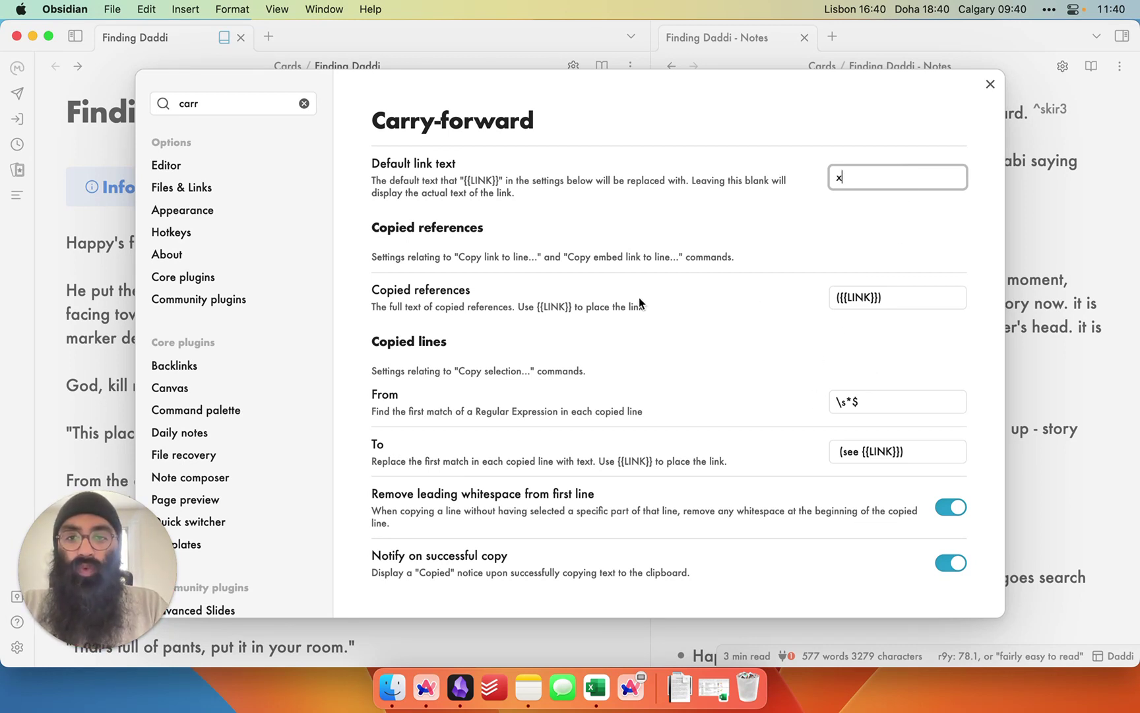
left_click(906, 304)
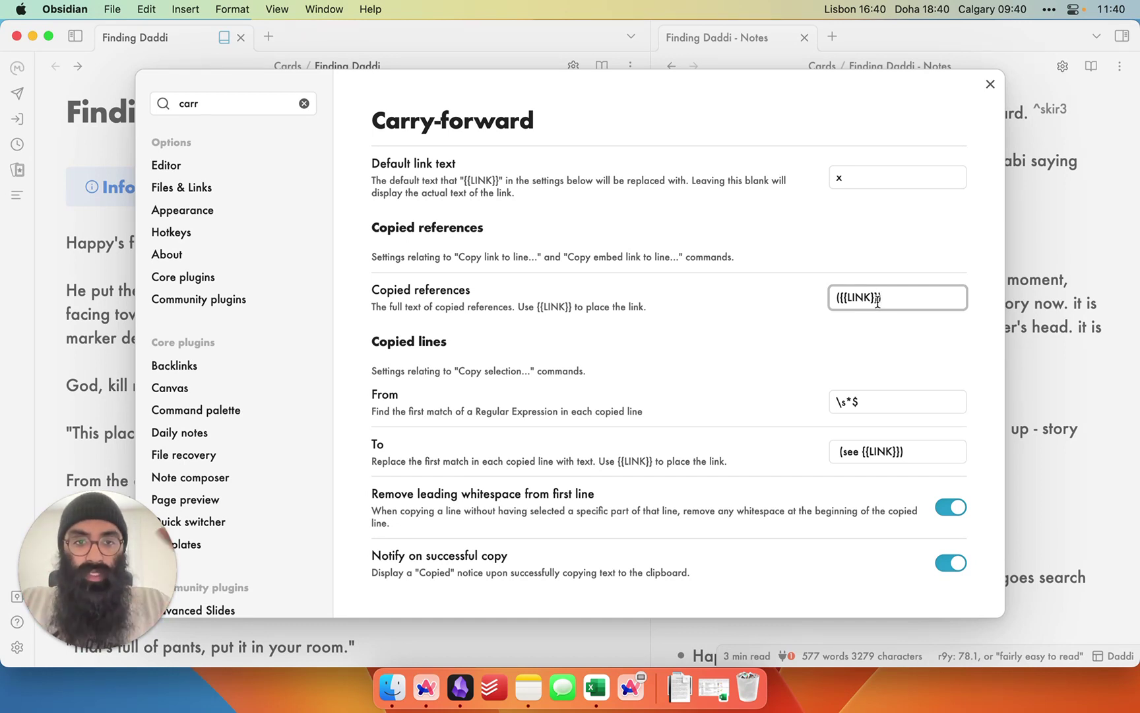
left_click(834, 298)
type("see")
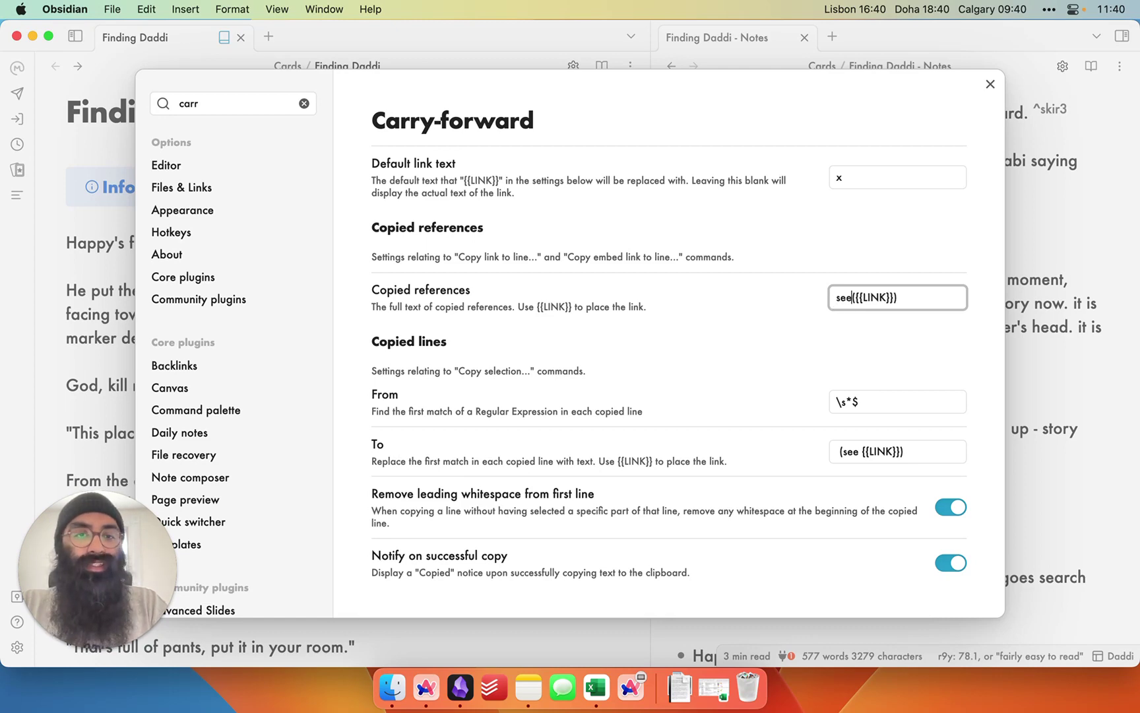
left_click(990, 84)
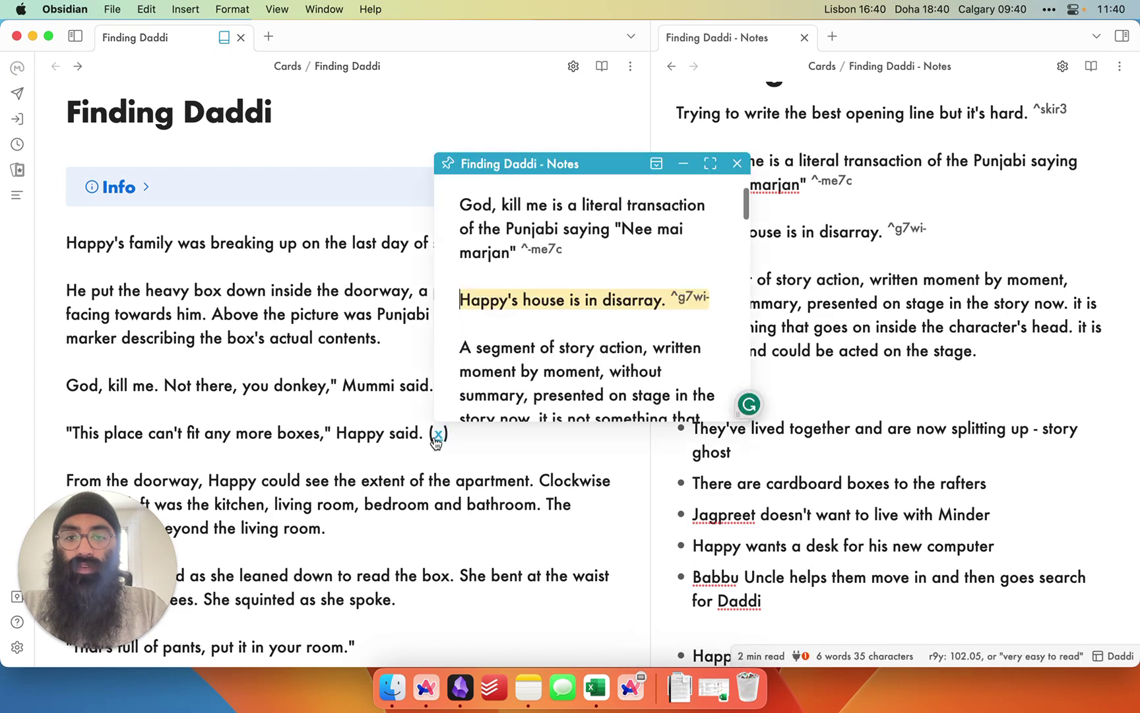
Delete the old (x) link and ^g7wi- block ID, then copy a fresh link to the disarray line
left_click_drag(448, 433, 429, 433)
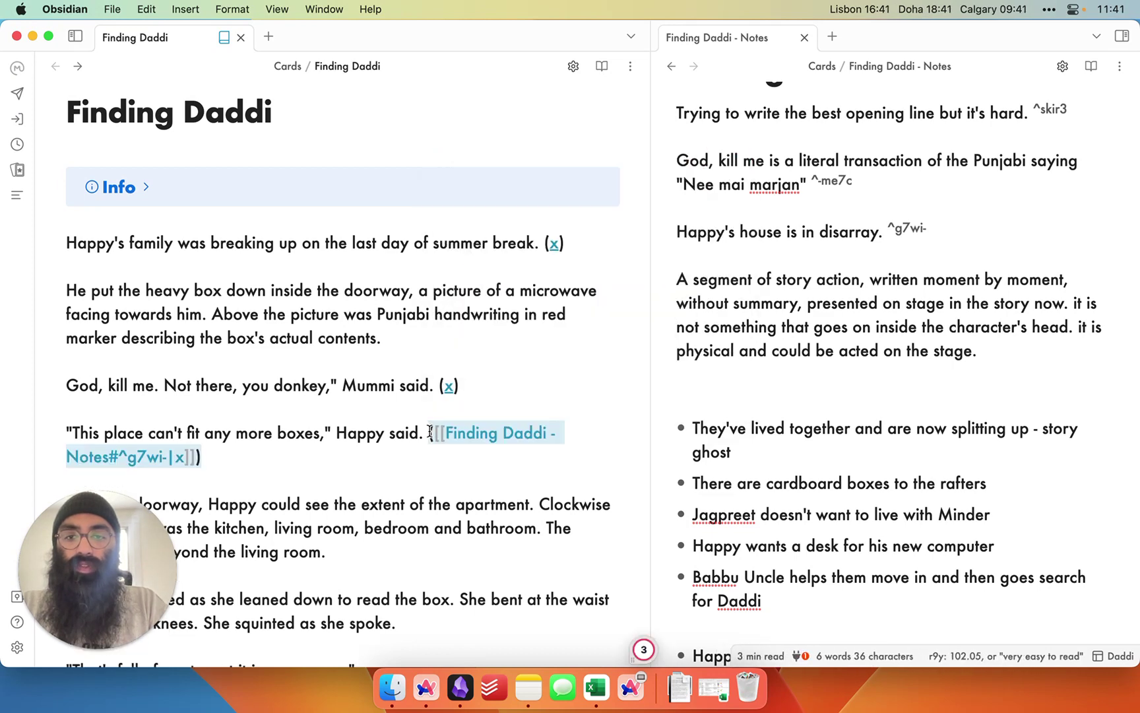
key("BackSpace")
left_click(916, 243)
left_click_drag(918, 231, 884, 231)
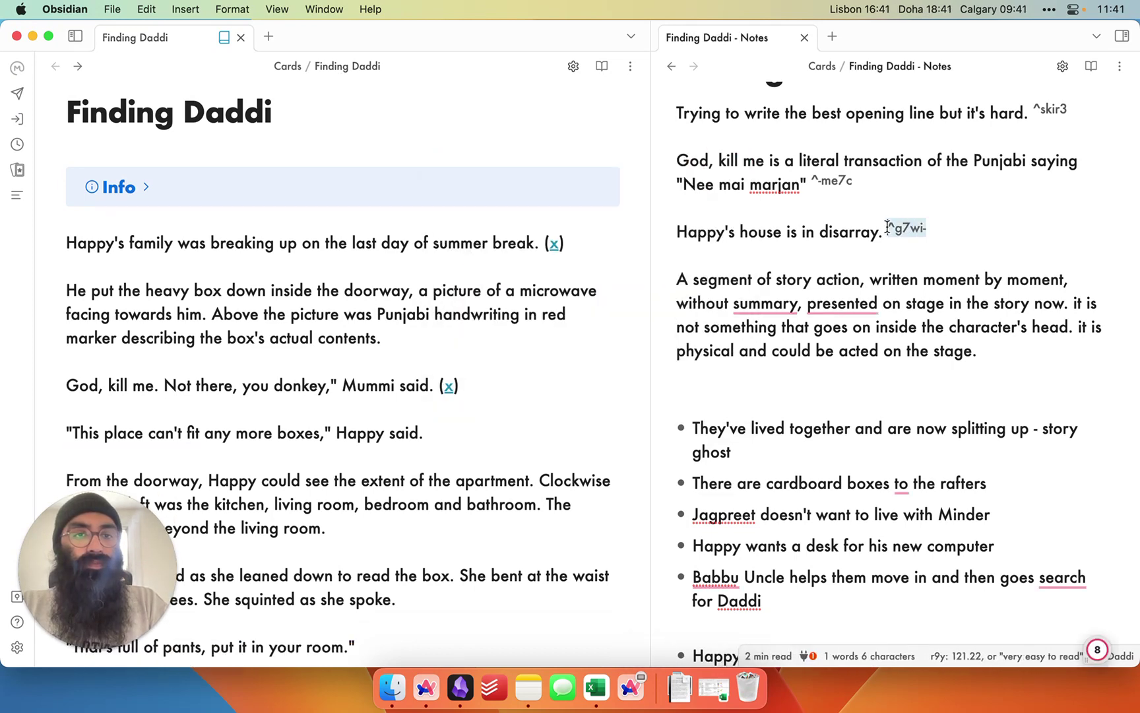
key("BackSpace")
key("super+shift+Left")
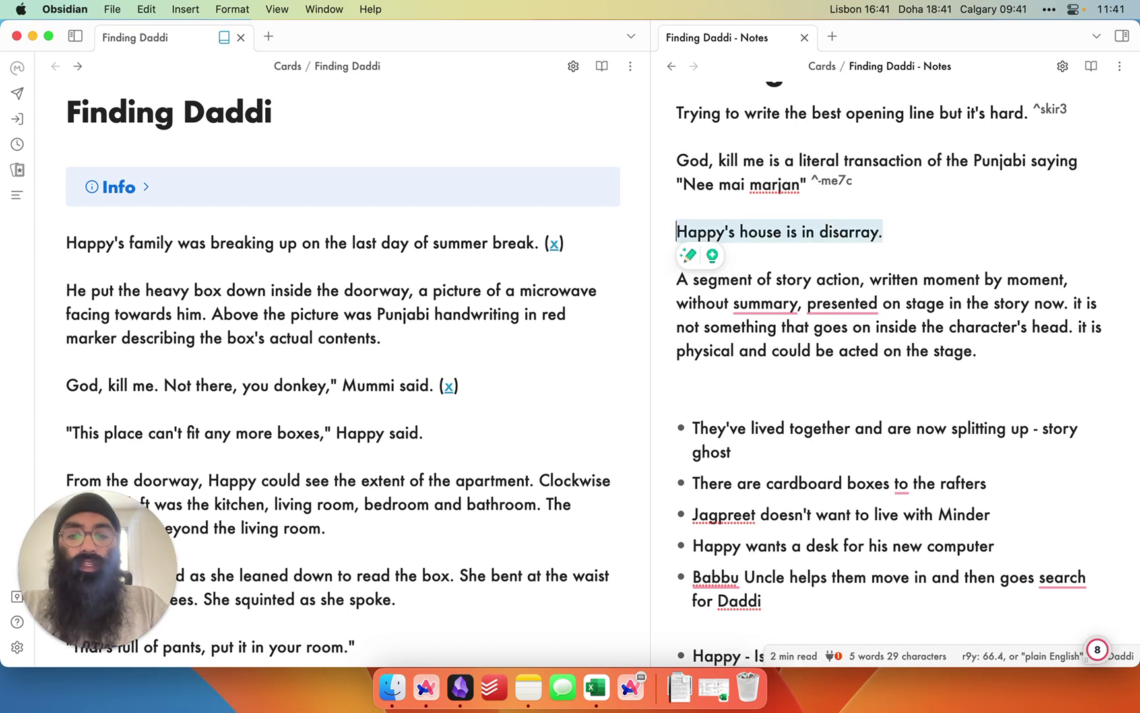
key("super+shift+c")
Insert the see(x) link to the ^d3zfq block after 'Happy said.'
left_click(536, 432)
type("see")
key("super+v")
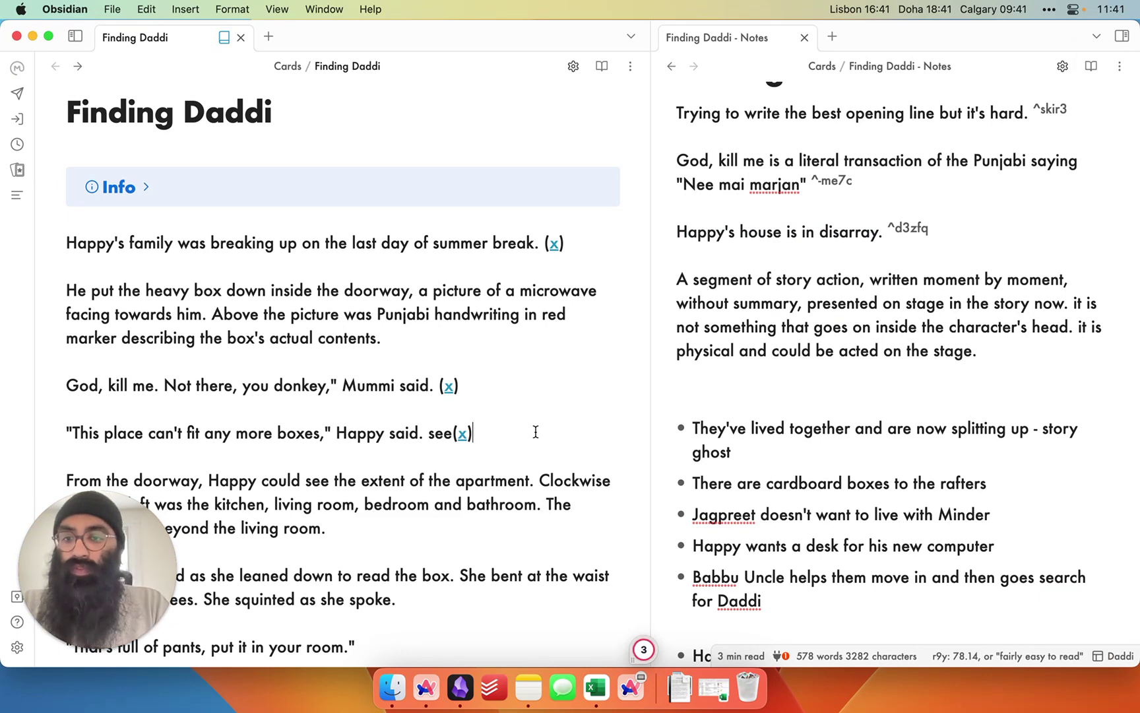
left_click(556, 446)
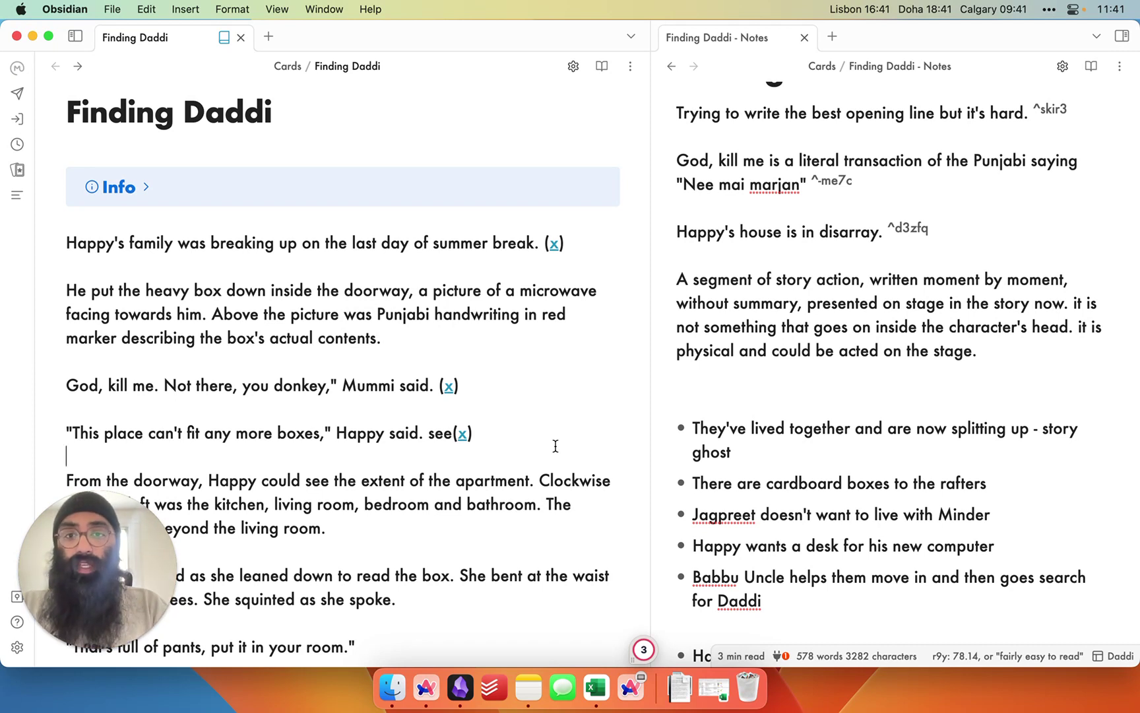
Scroll through the manuscript, then close the Finding Daddi - Notes tab
scroll(556, 446, "down", 1)
double_click(101, 225)
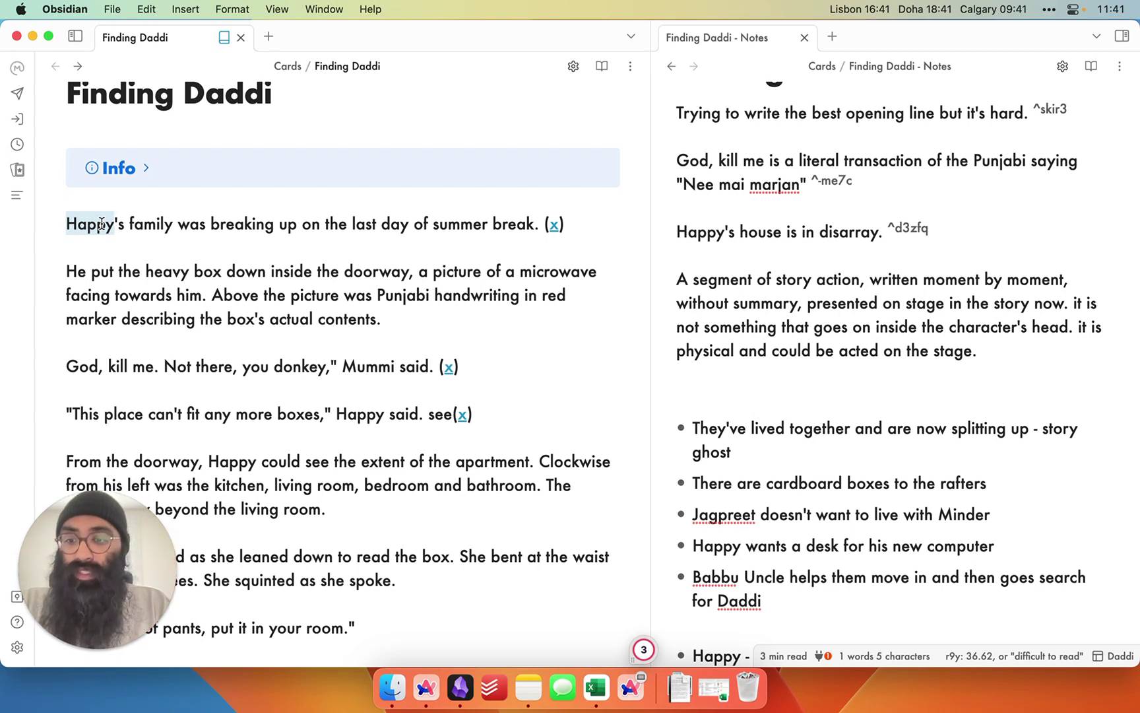
left_click(353, 269)
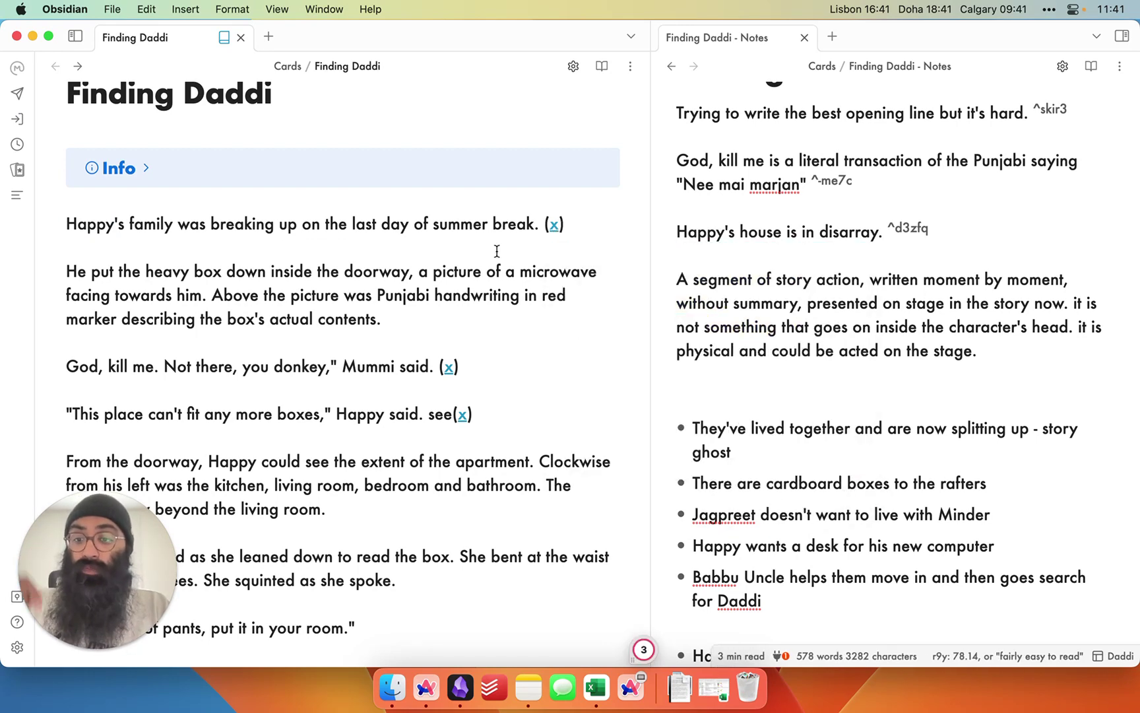
scroll(497, 251, "down", 2)
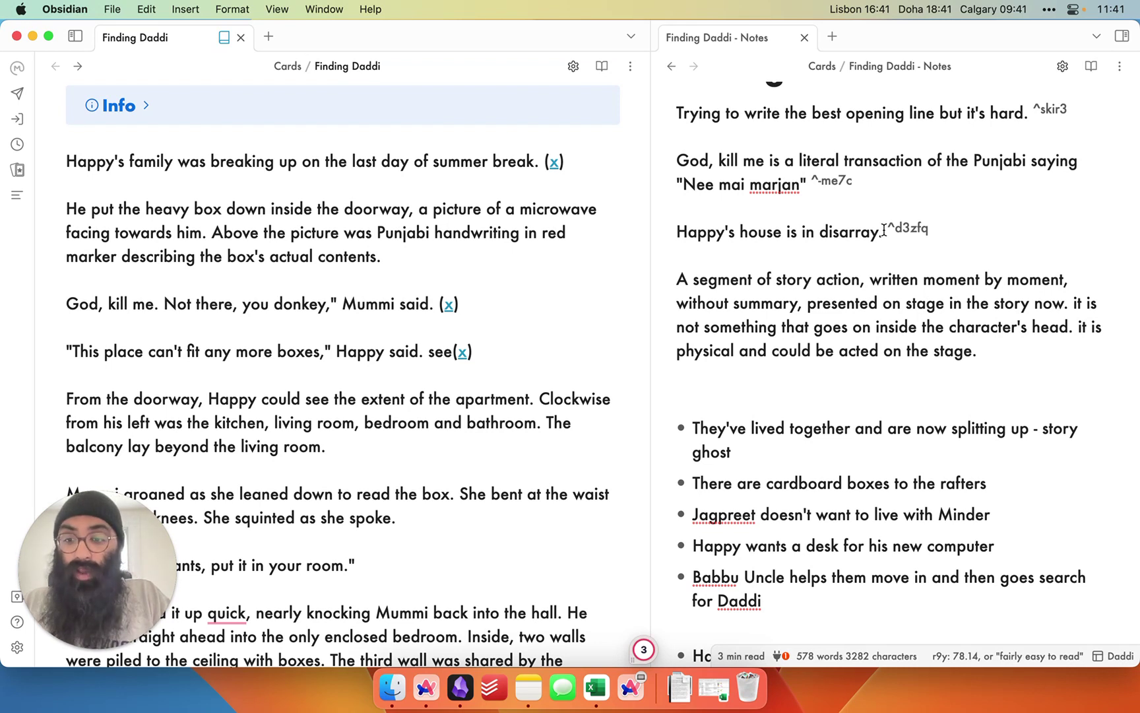
scroll(883, 230, "up", 3)
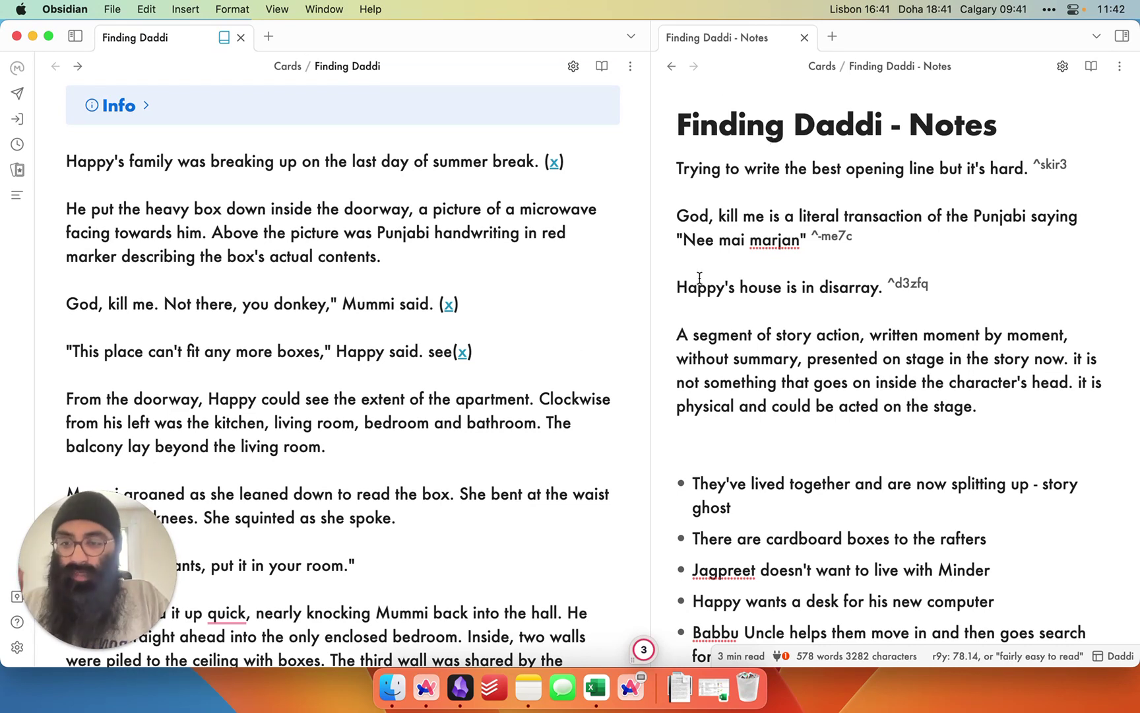
left_click(805, 38)
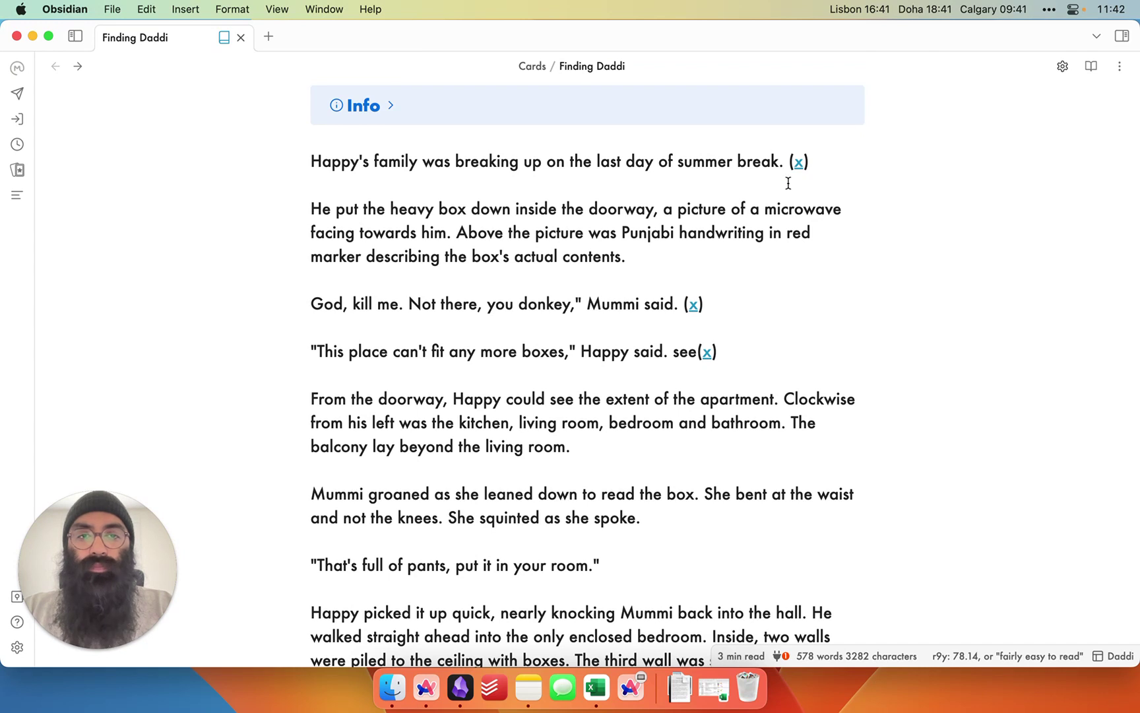
mouse_move(799, 165)
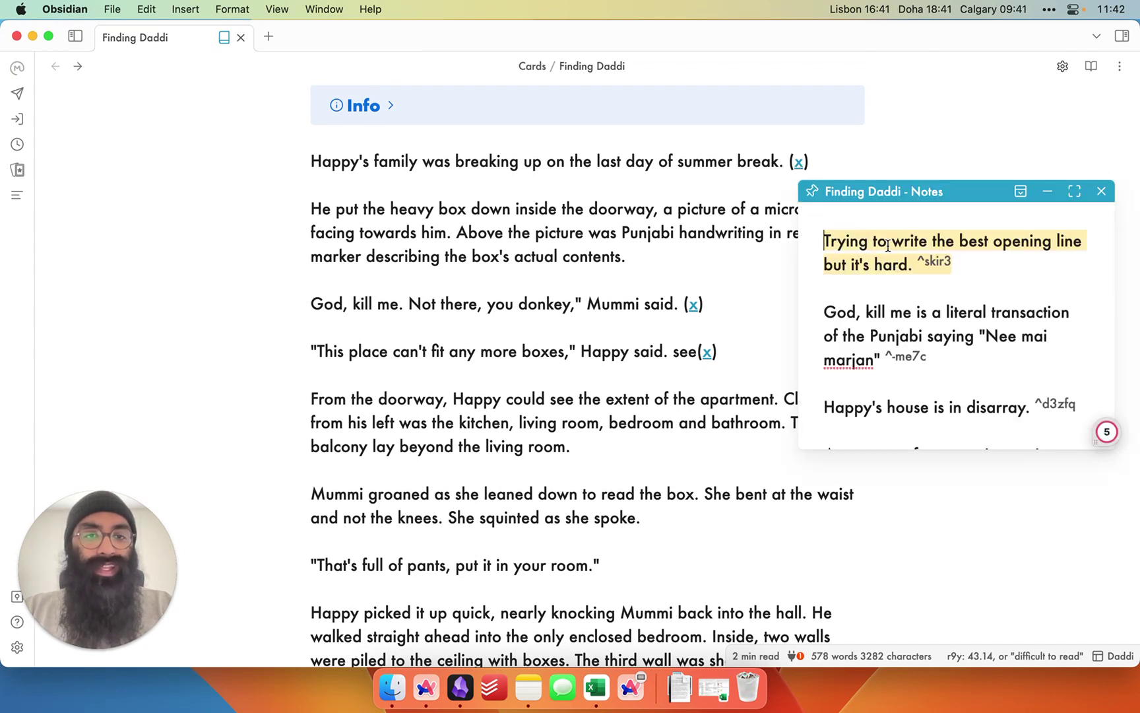
left_click(760, 285)
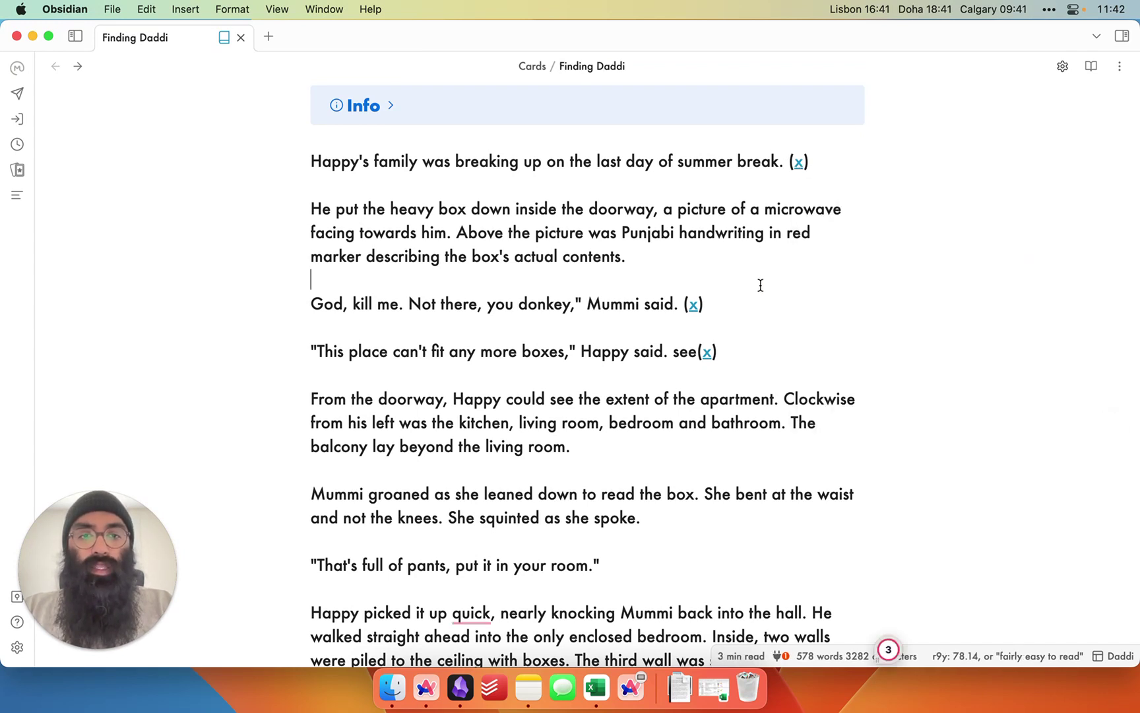
scroll(759, 285, "down", 1)
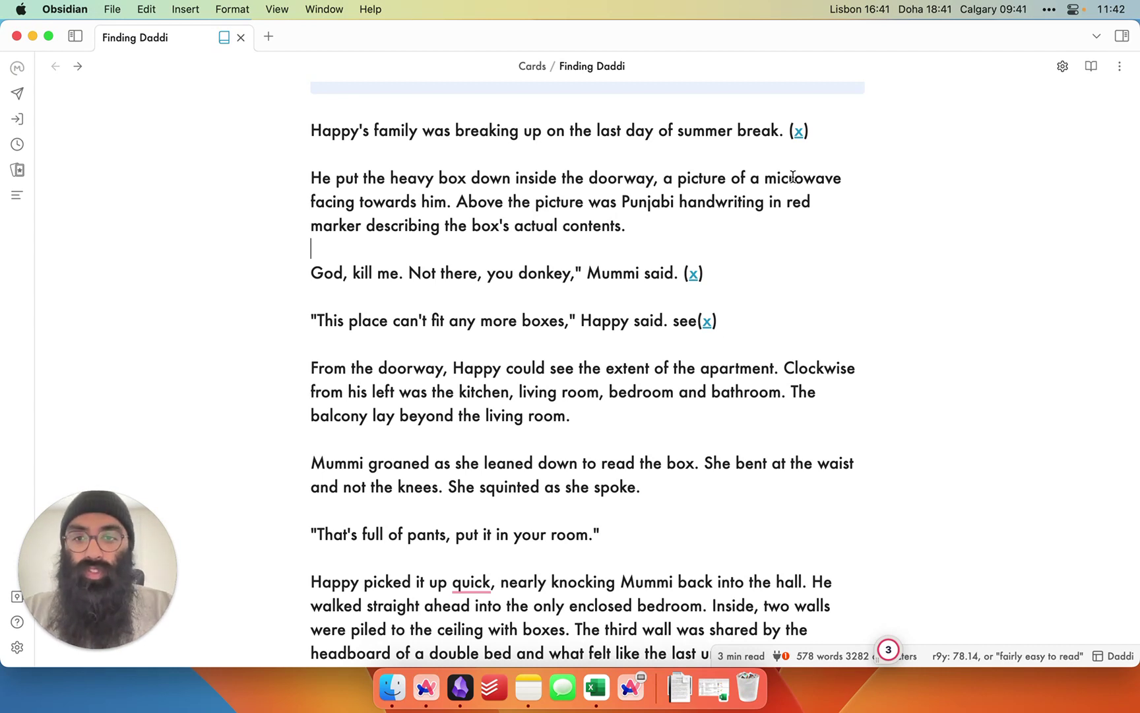
scroll(735, 288, "down", 2)
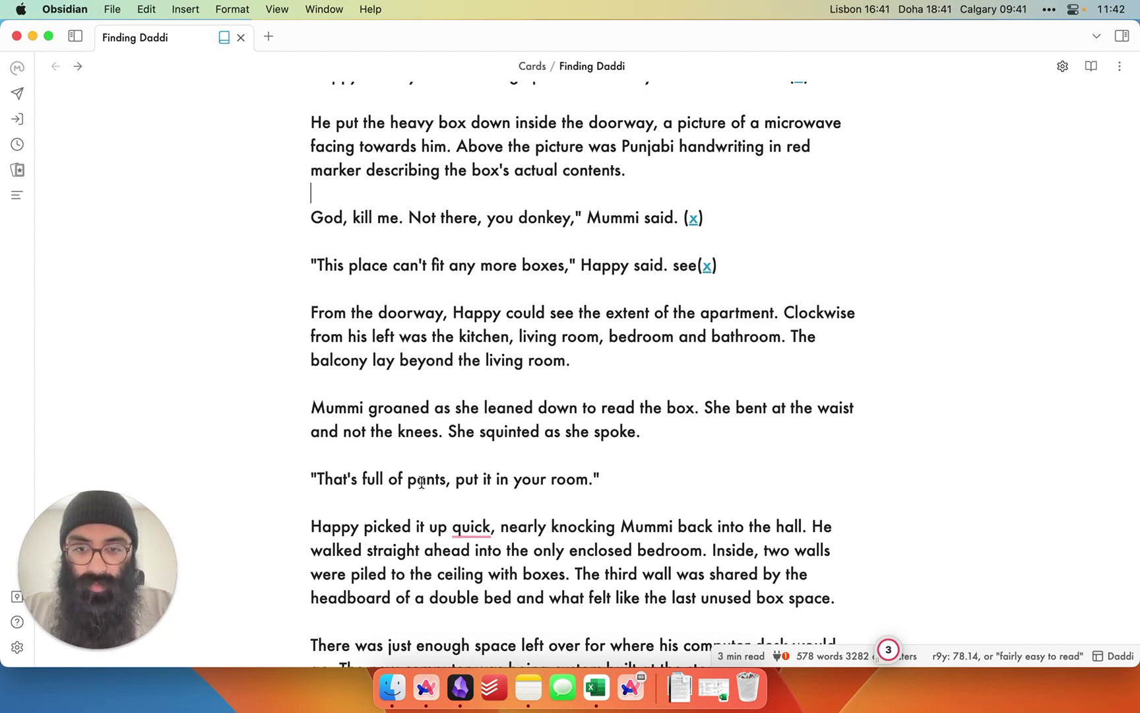
Add the line 'pants are wild bruh' in the notes preview and copy a link to it
mouse_move(706, 267)
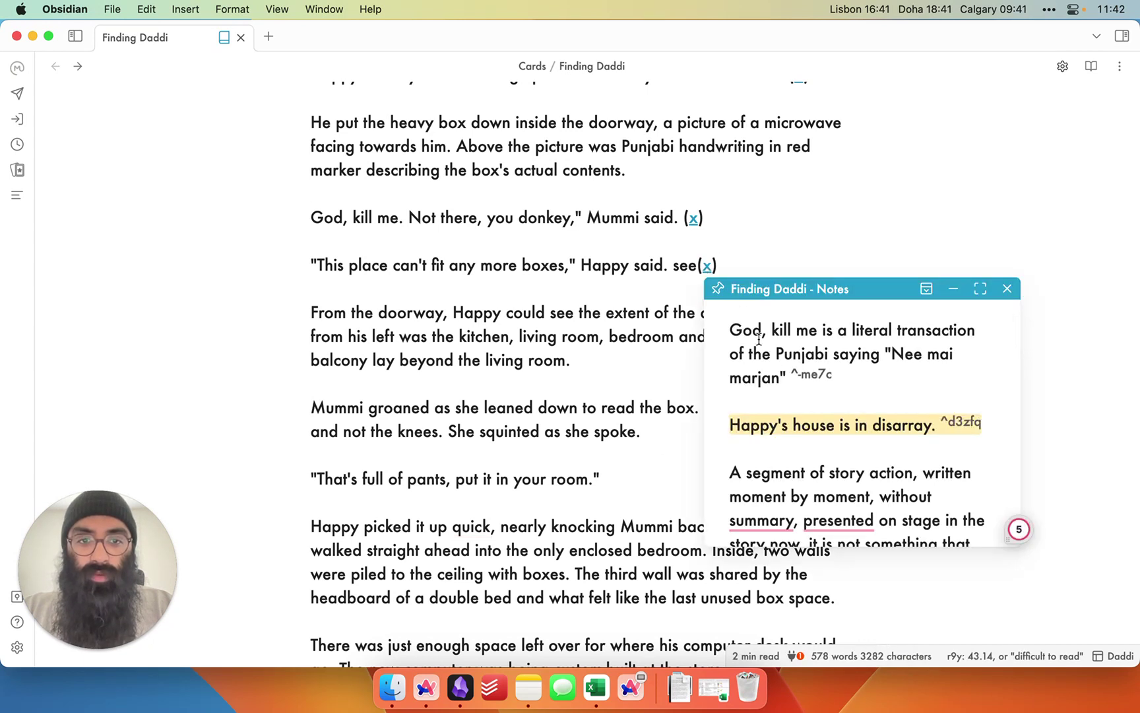
left_click(814, 452)
key("Return")
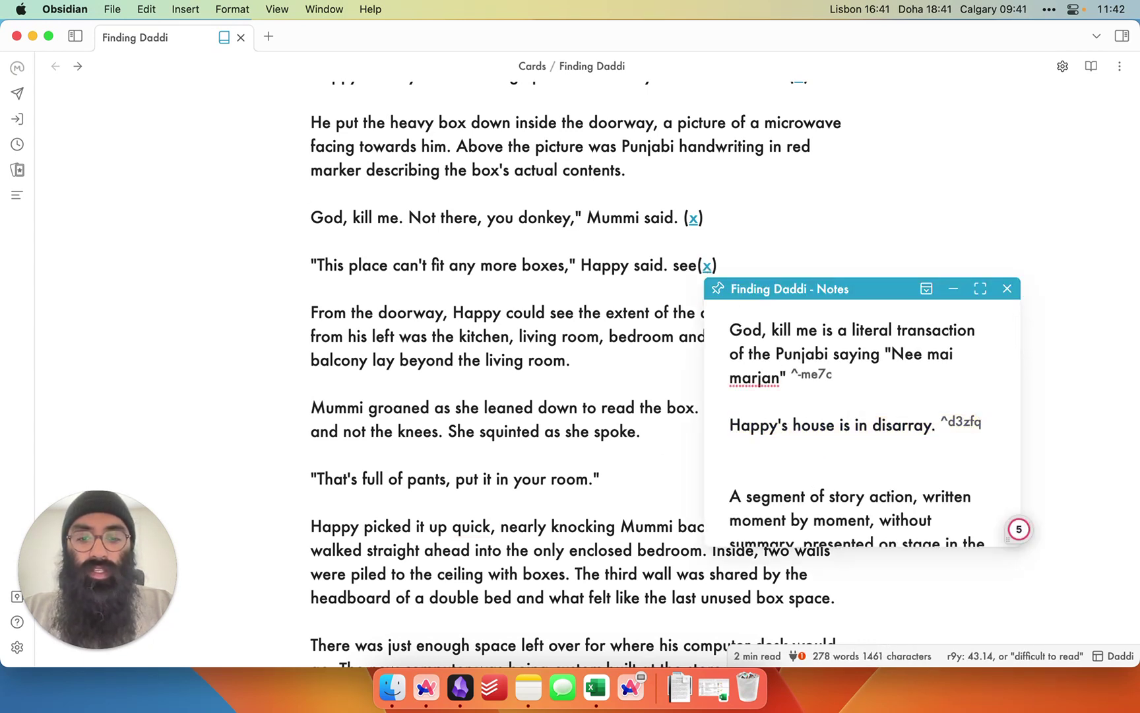
type("pants are wil")
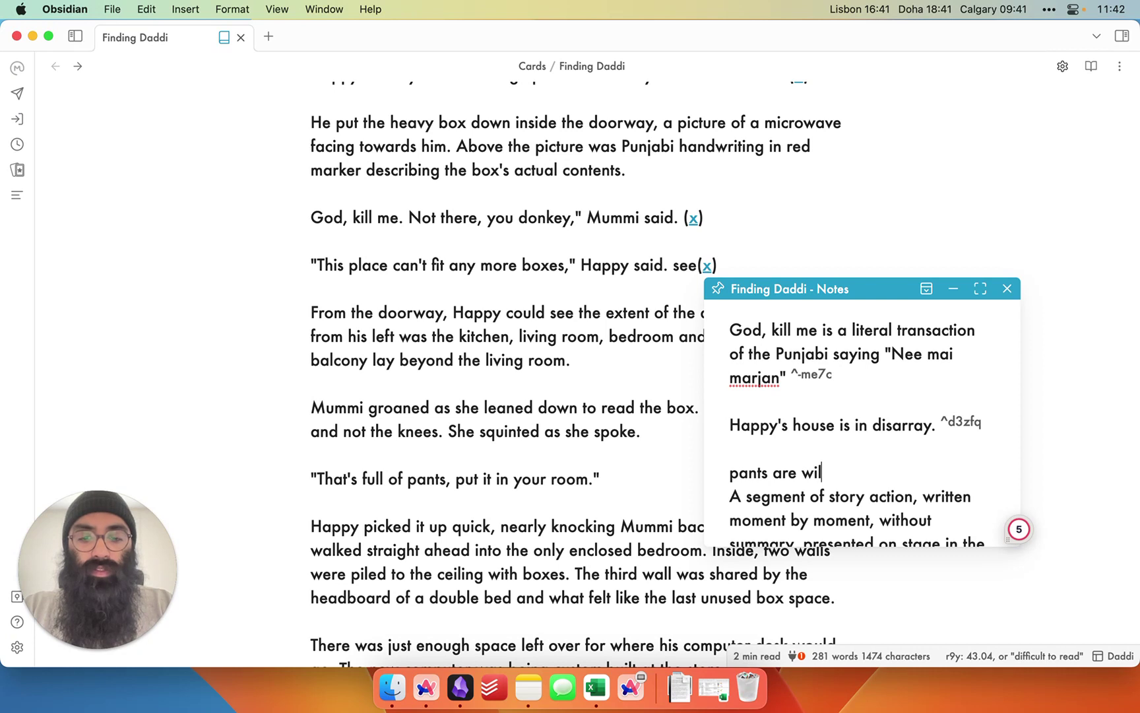
type("d bruh")
key("Return")
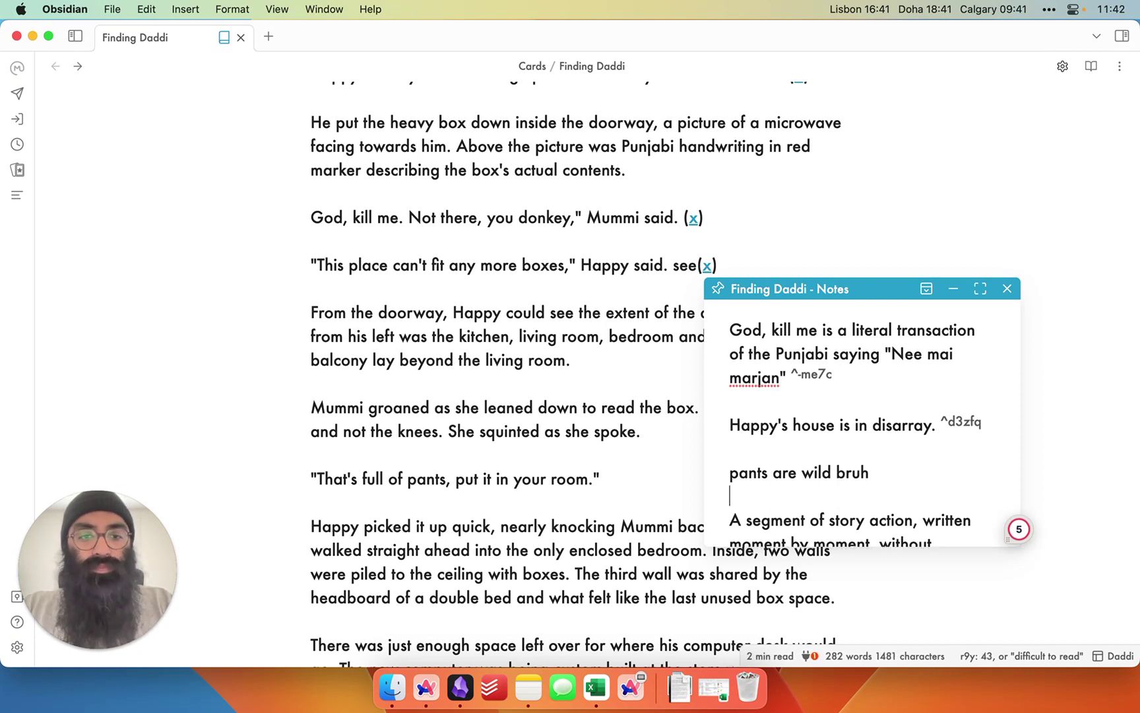
left_click_drag(869, 473, 719, 477)
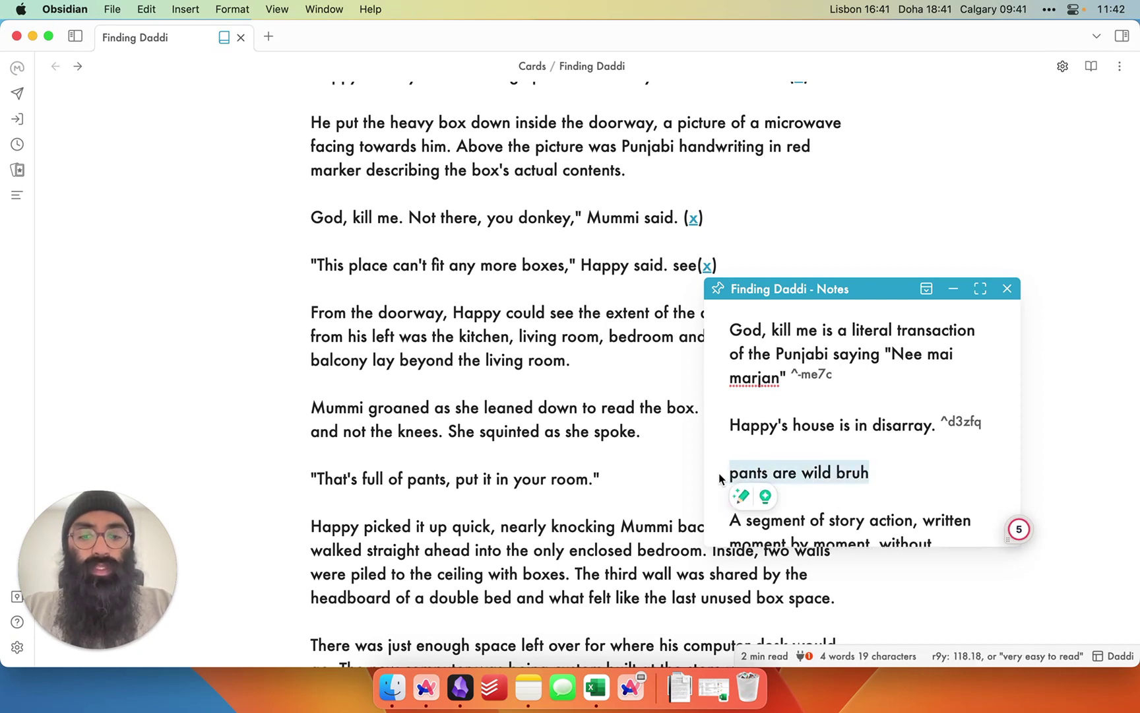
key("super+shift+c")
Paste the see(x) link after "That's full of pants, put it in your room."
left_click(683, 477)
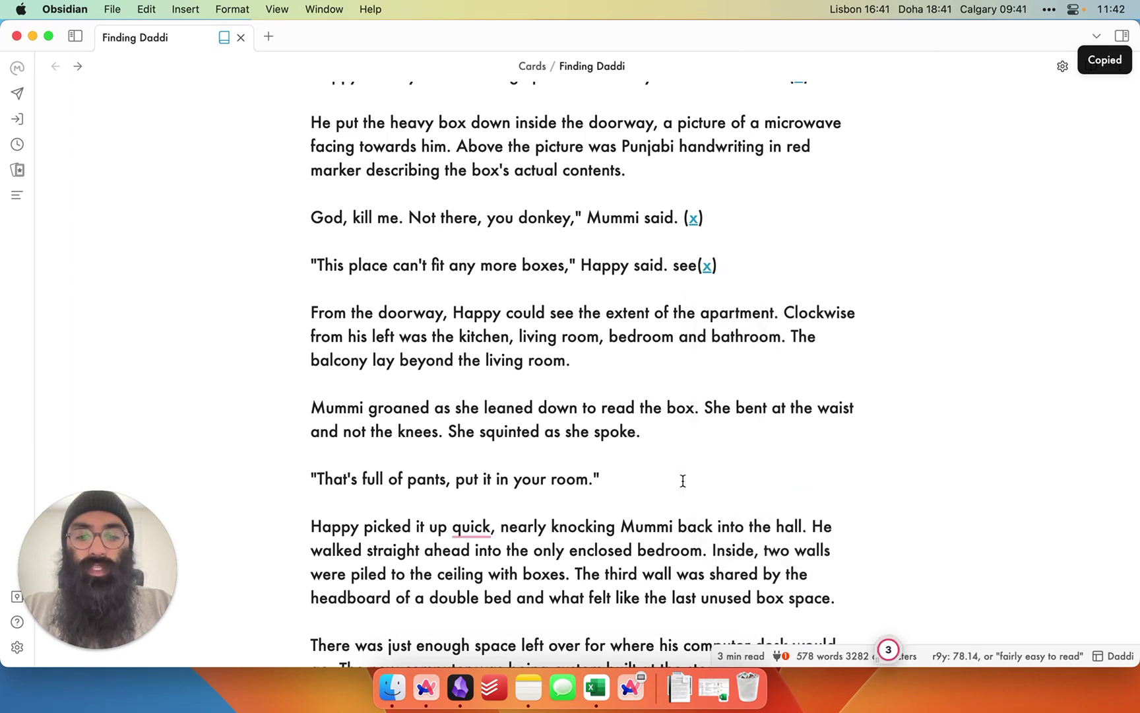
key("super+v")
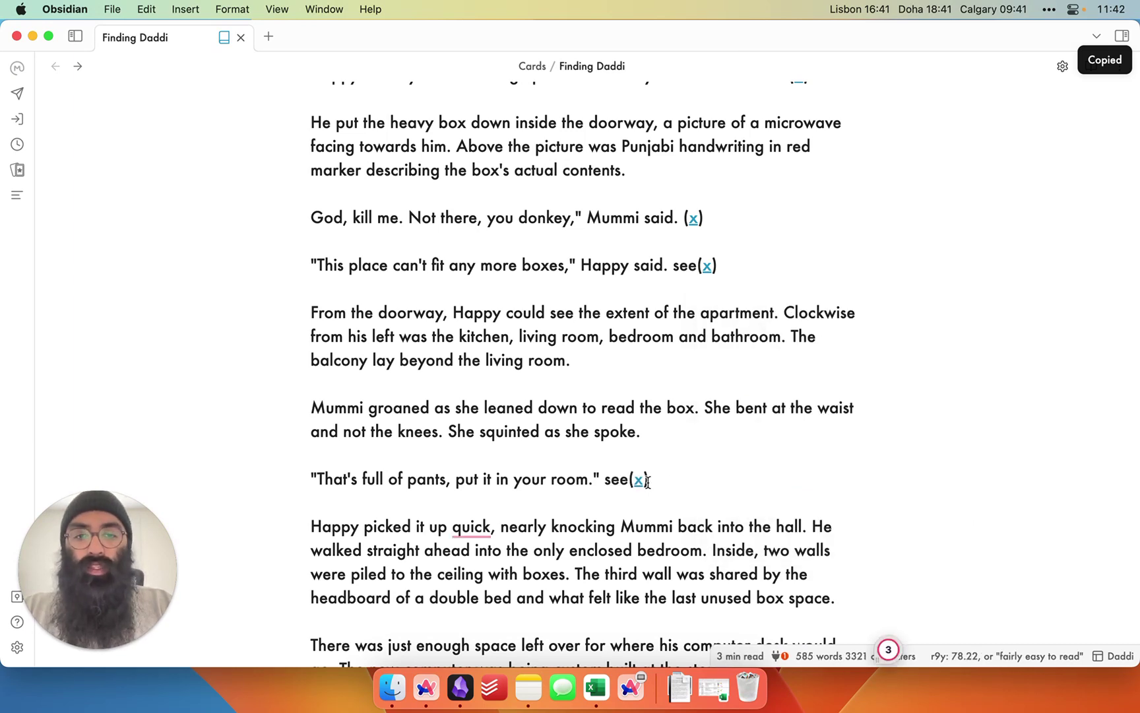
mouse_move(638, 484)
left_click(728, 490)
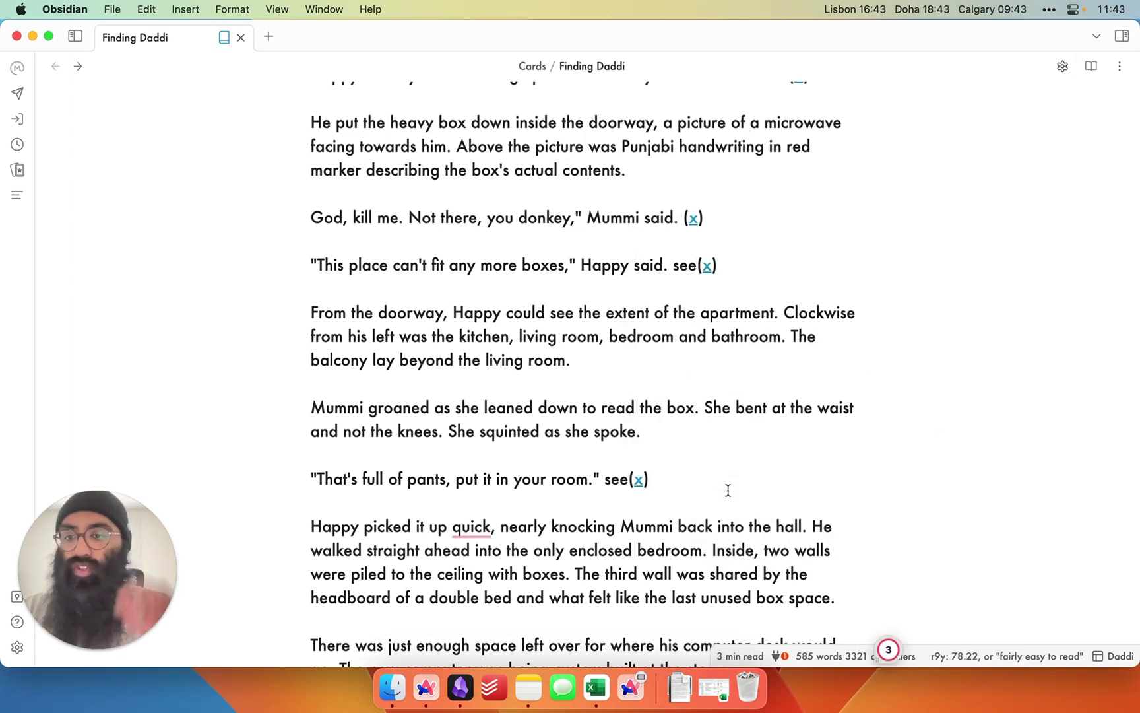